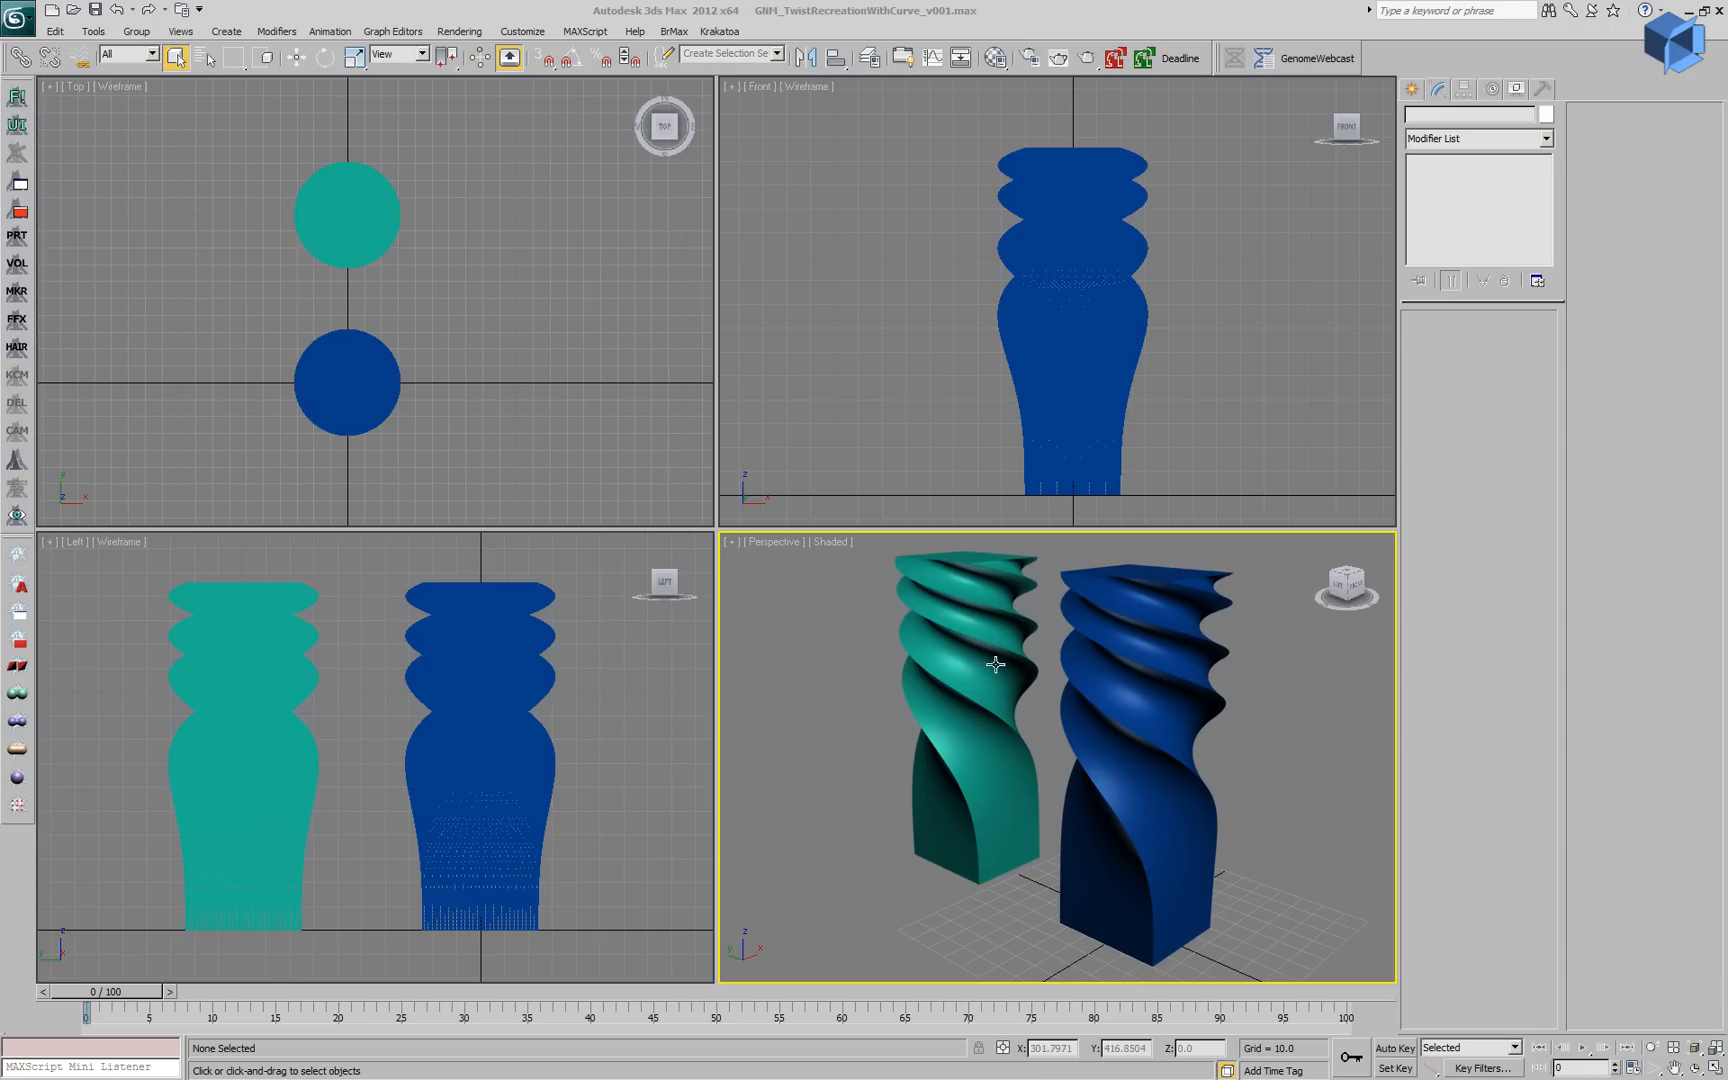
Inspect the teal box's twist angle, then select the blue Genome box and restore the front view.
left_click(983, 670)
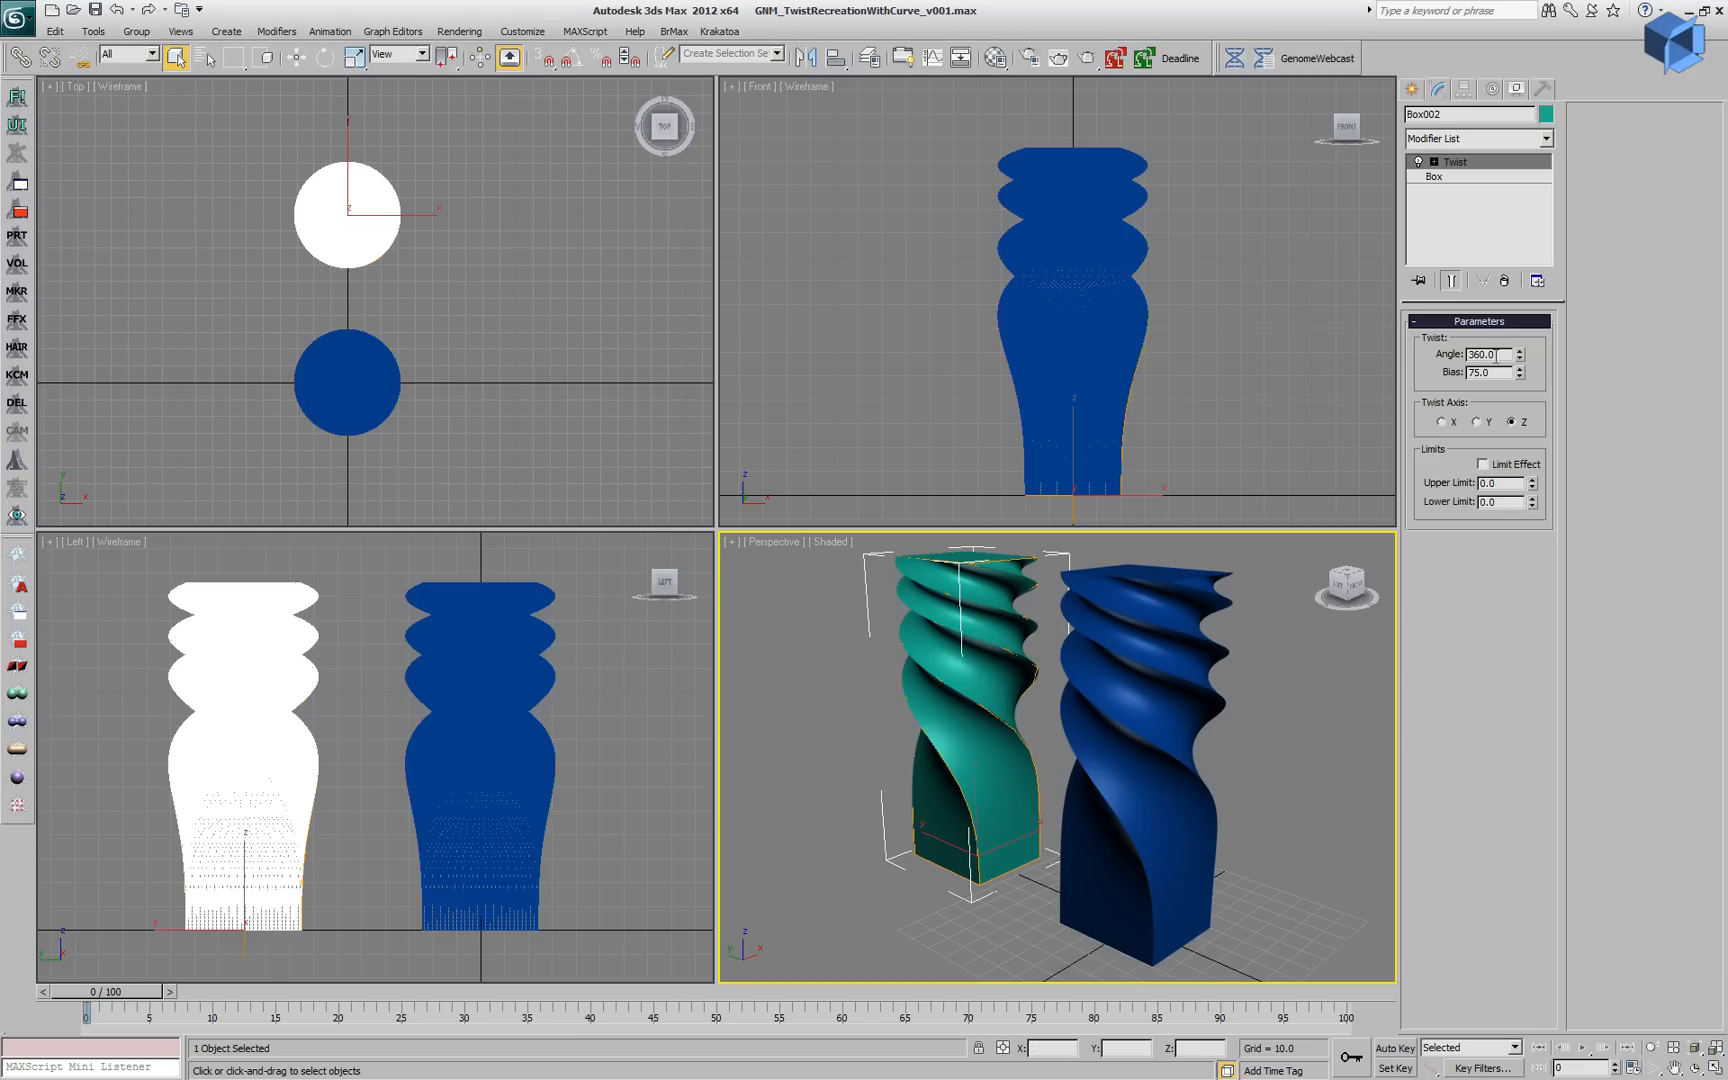
left_click_drag(1499, 355, 1465, 356)
left_click(1248, 758)
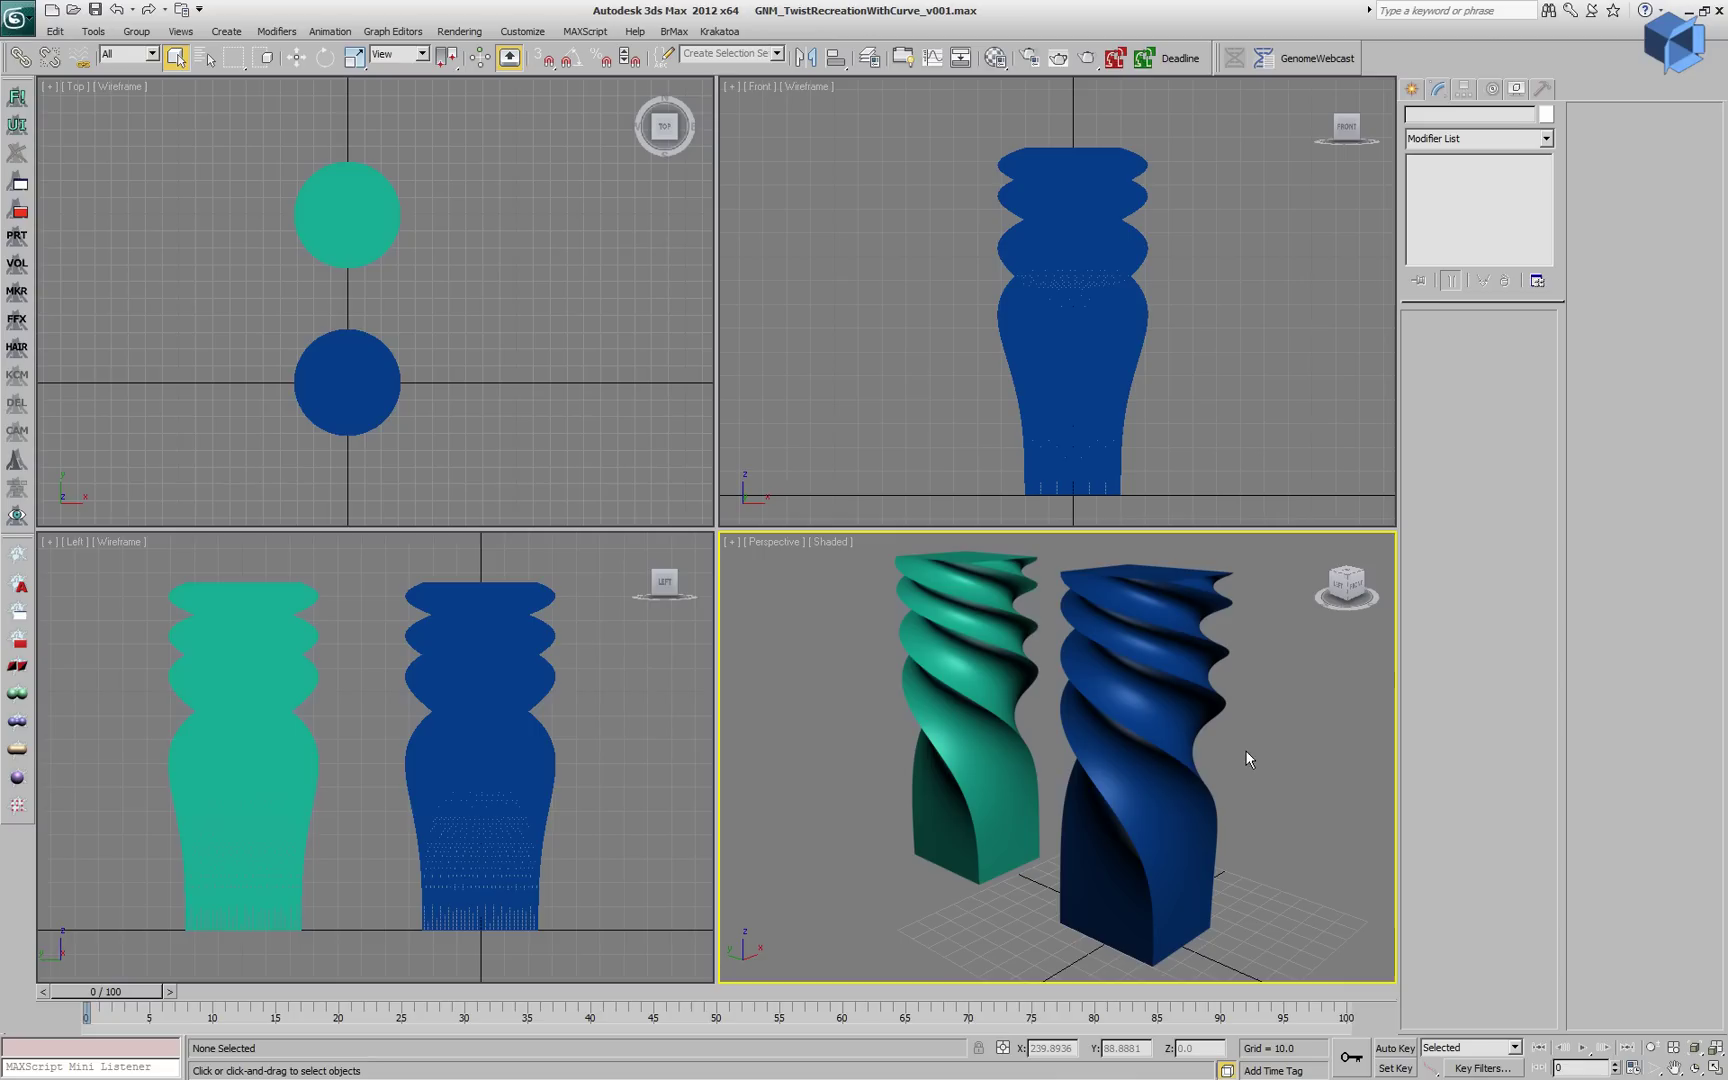
left_click(1180, 763)
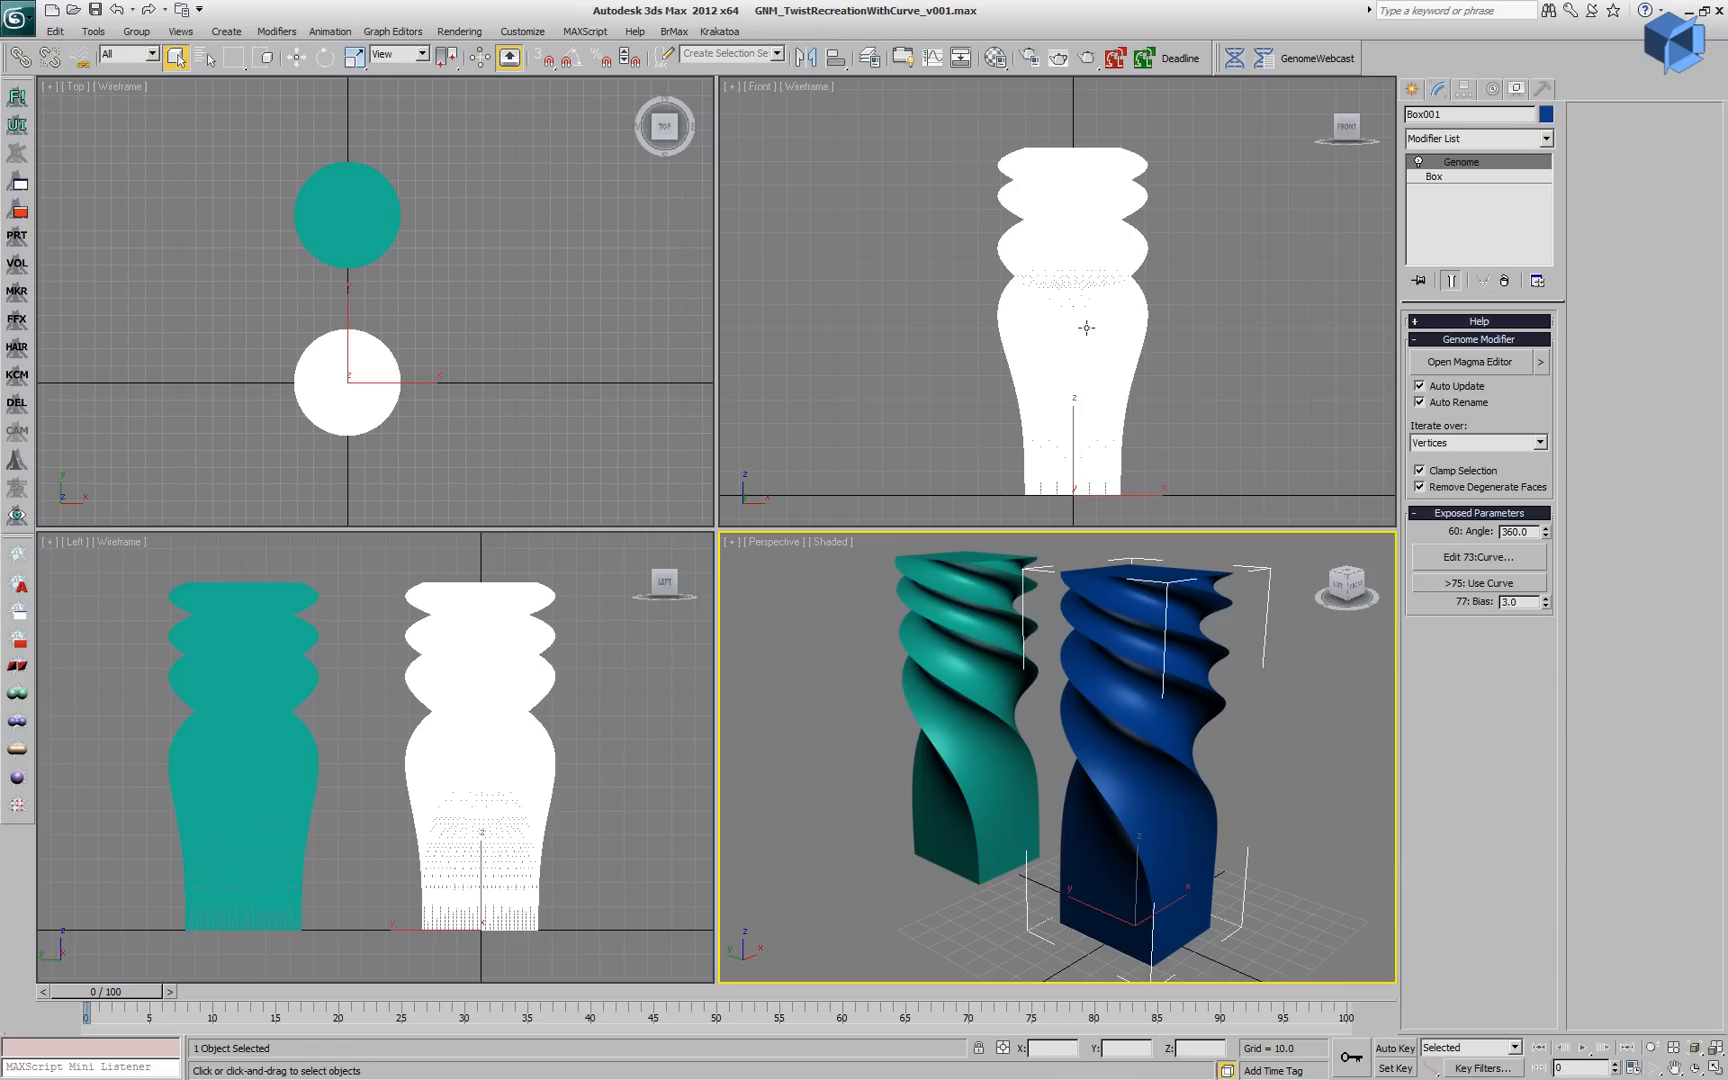
middle_click_drag(1053, 335, 1090, 341, "alt")
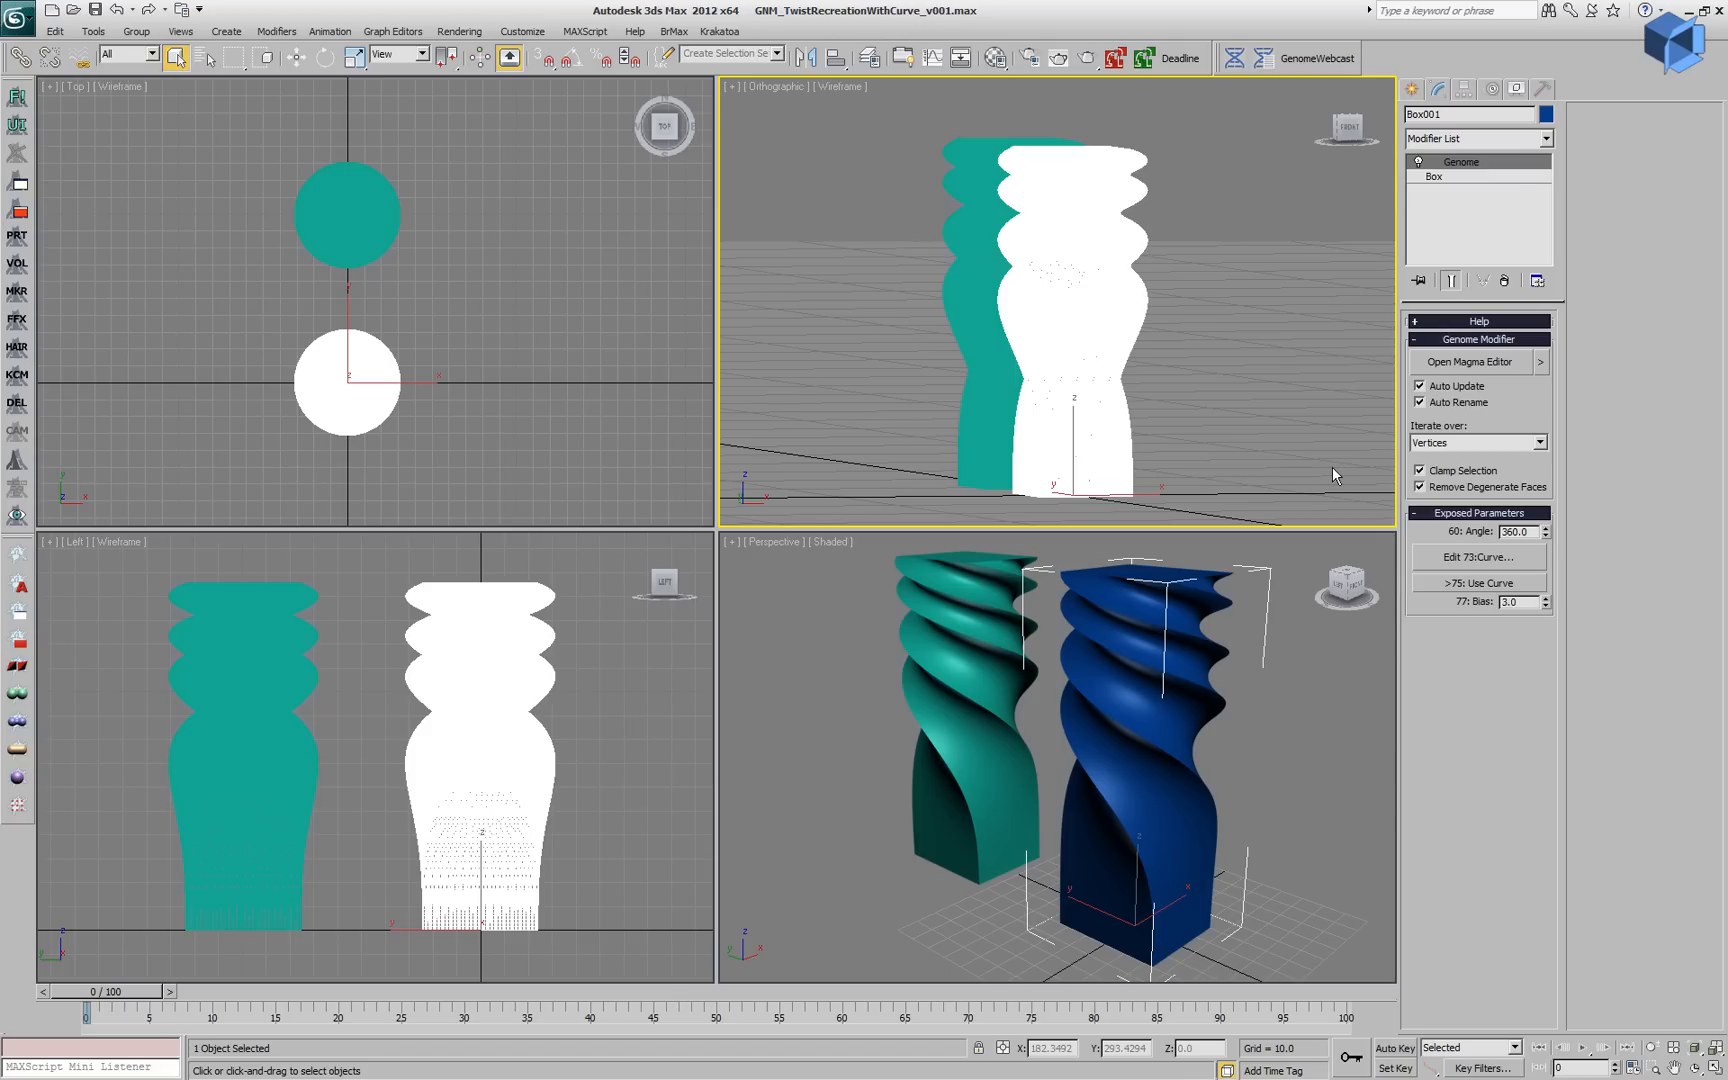
key("shift+z")
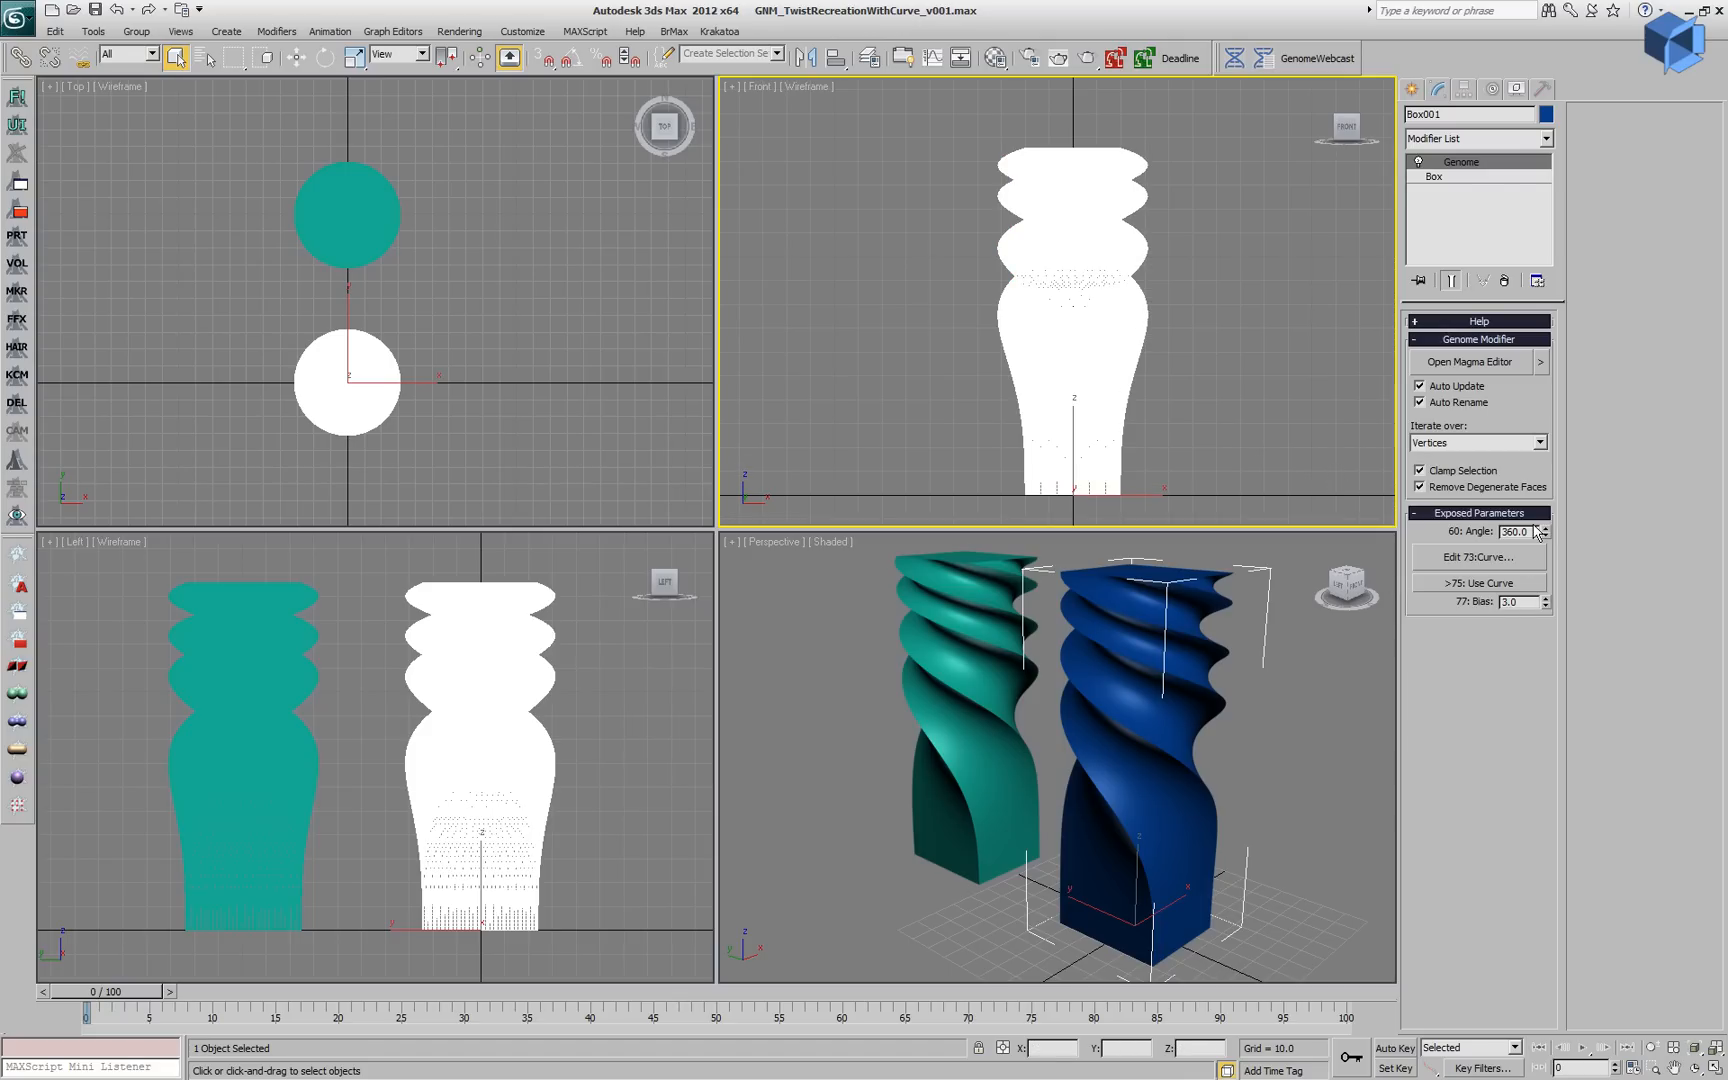
Vary the blue box's Genome twist angle, trying 180 degrees then settling on 360.
left_click_drag(1548, 533, 1590, 942)
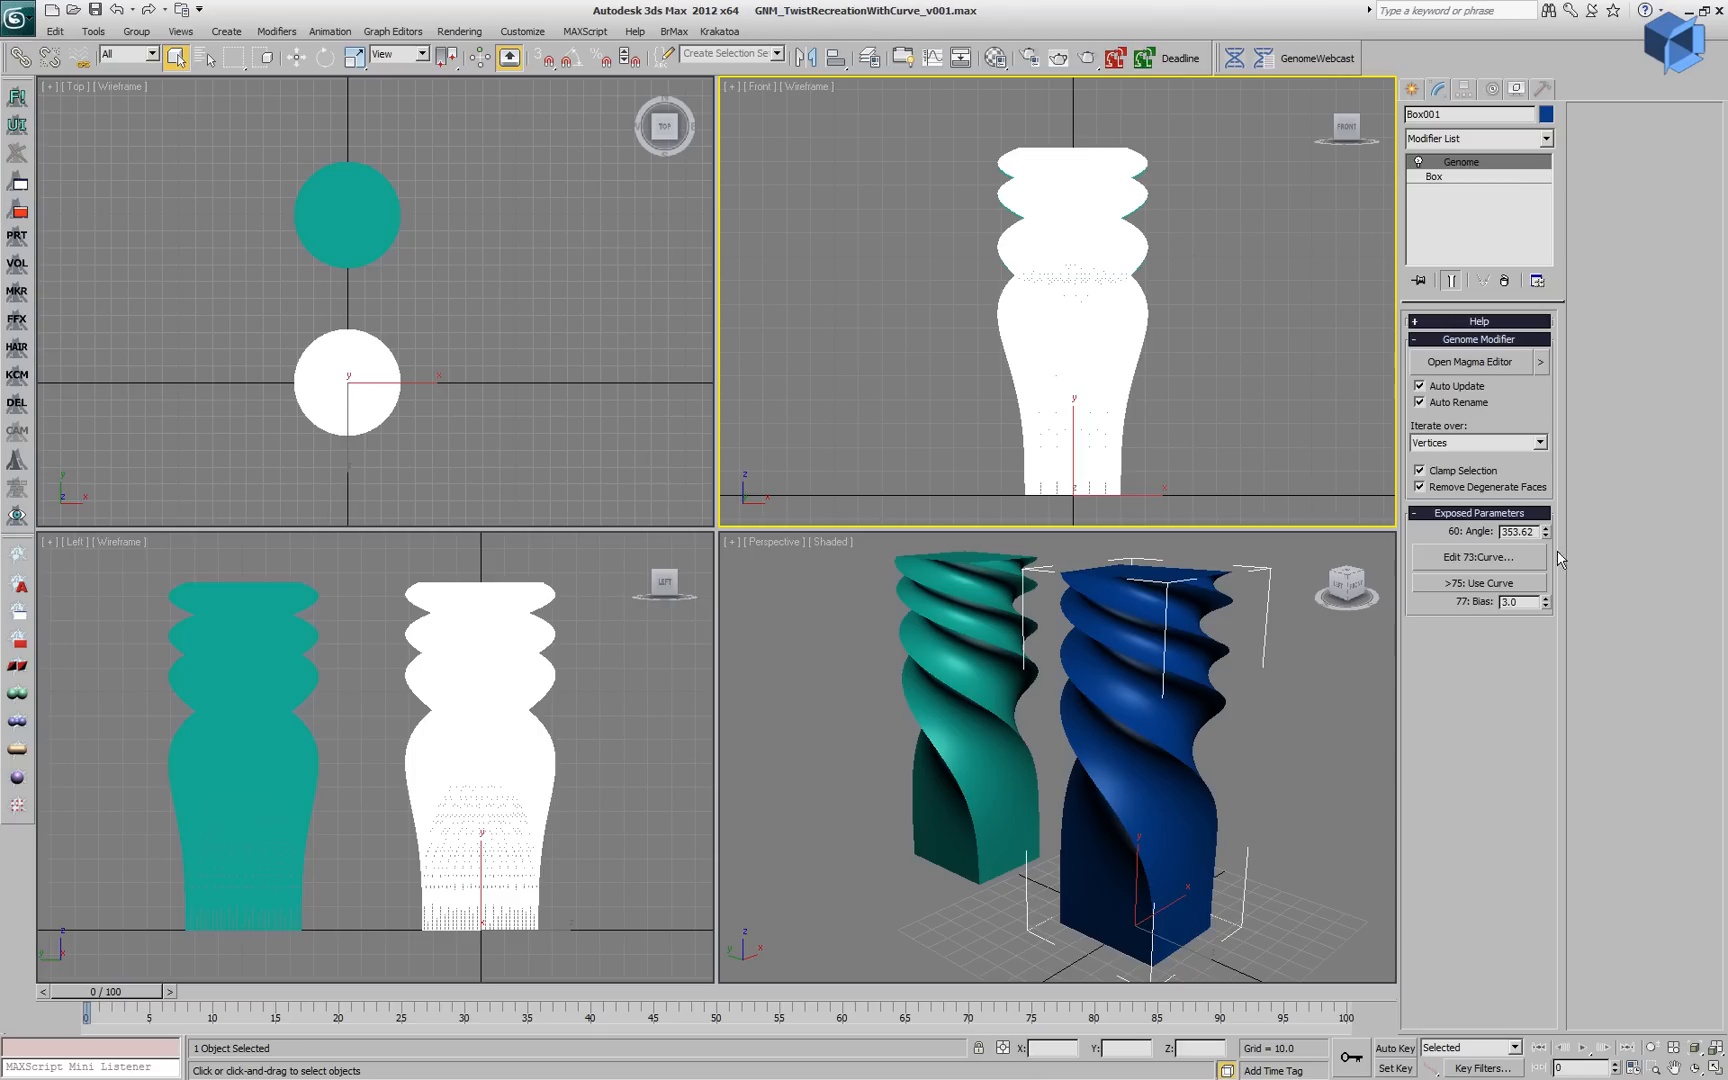
double_click(1516, 532)
type("18")
type("0")
key("Return")
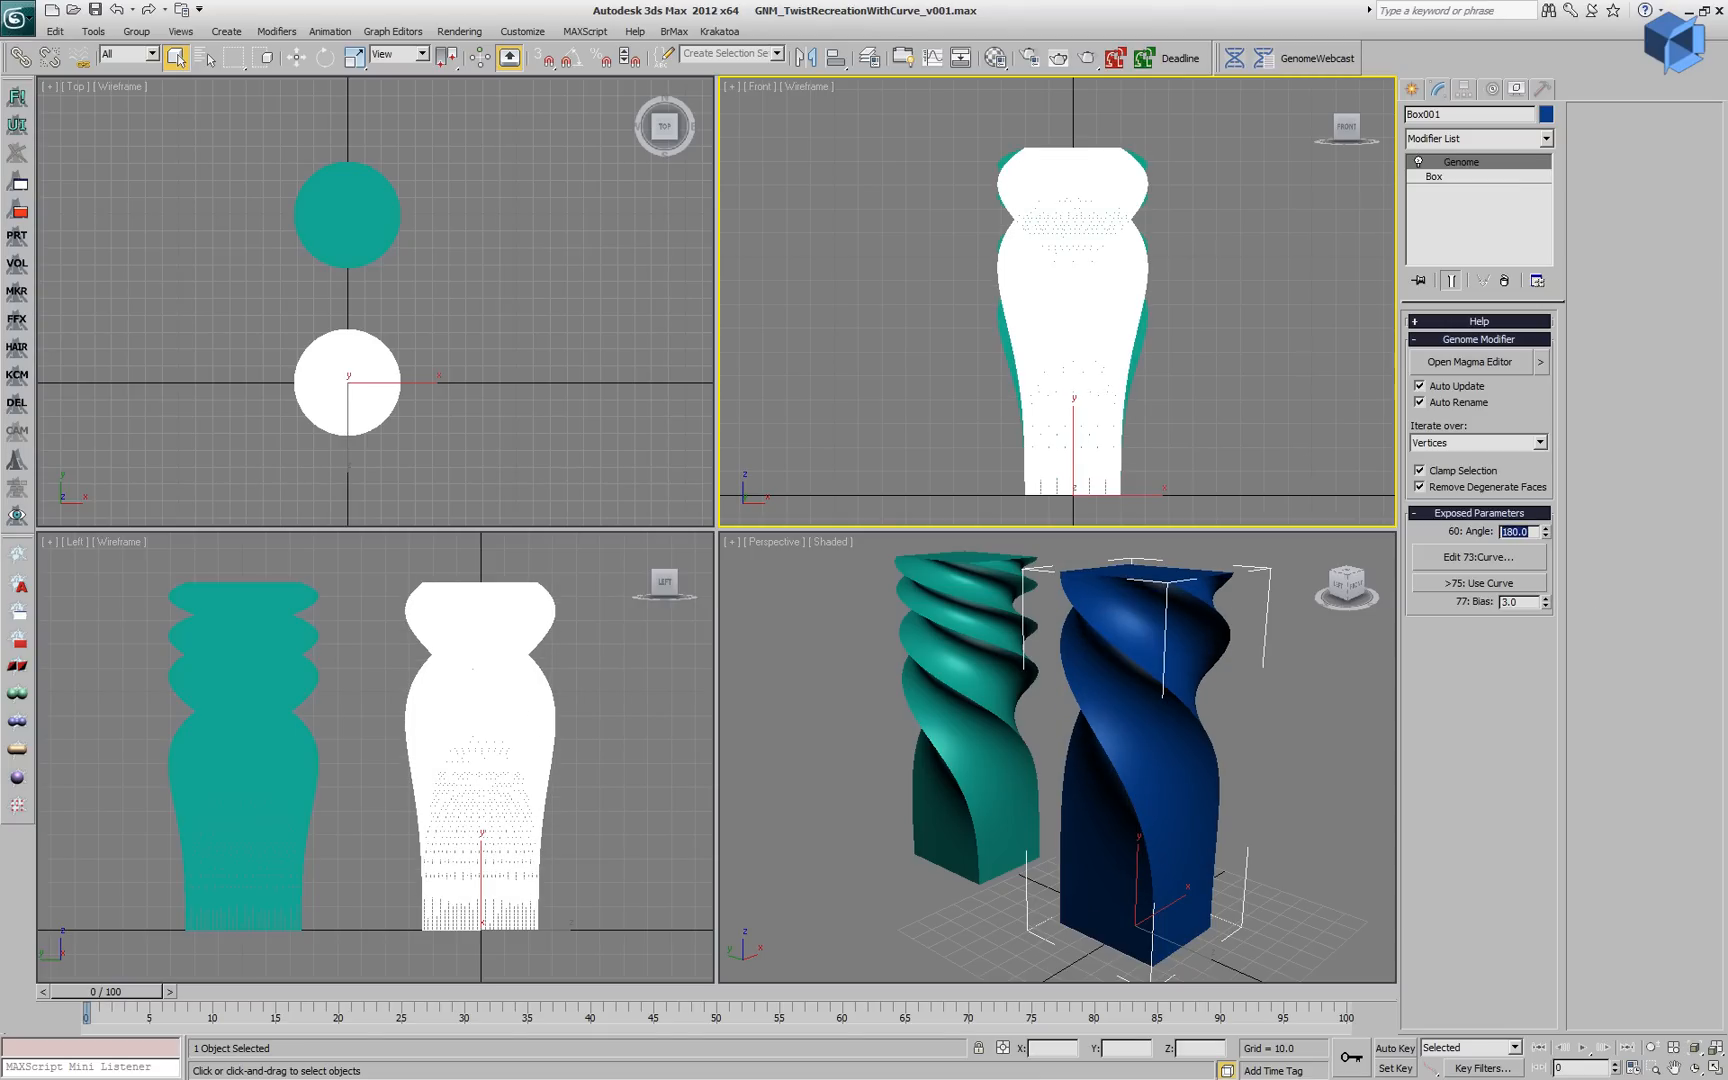
type("360")
key("Return")
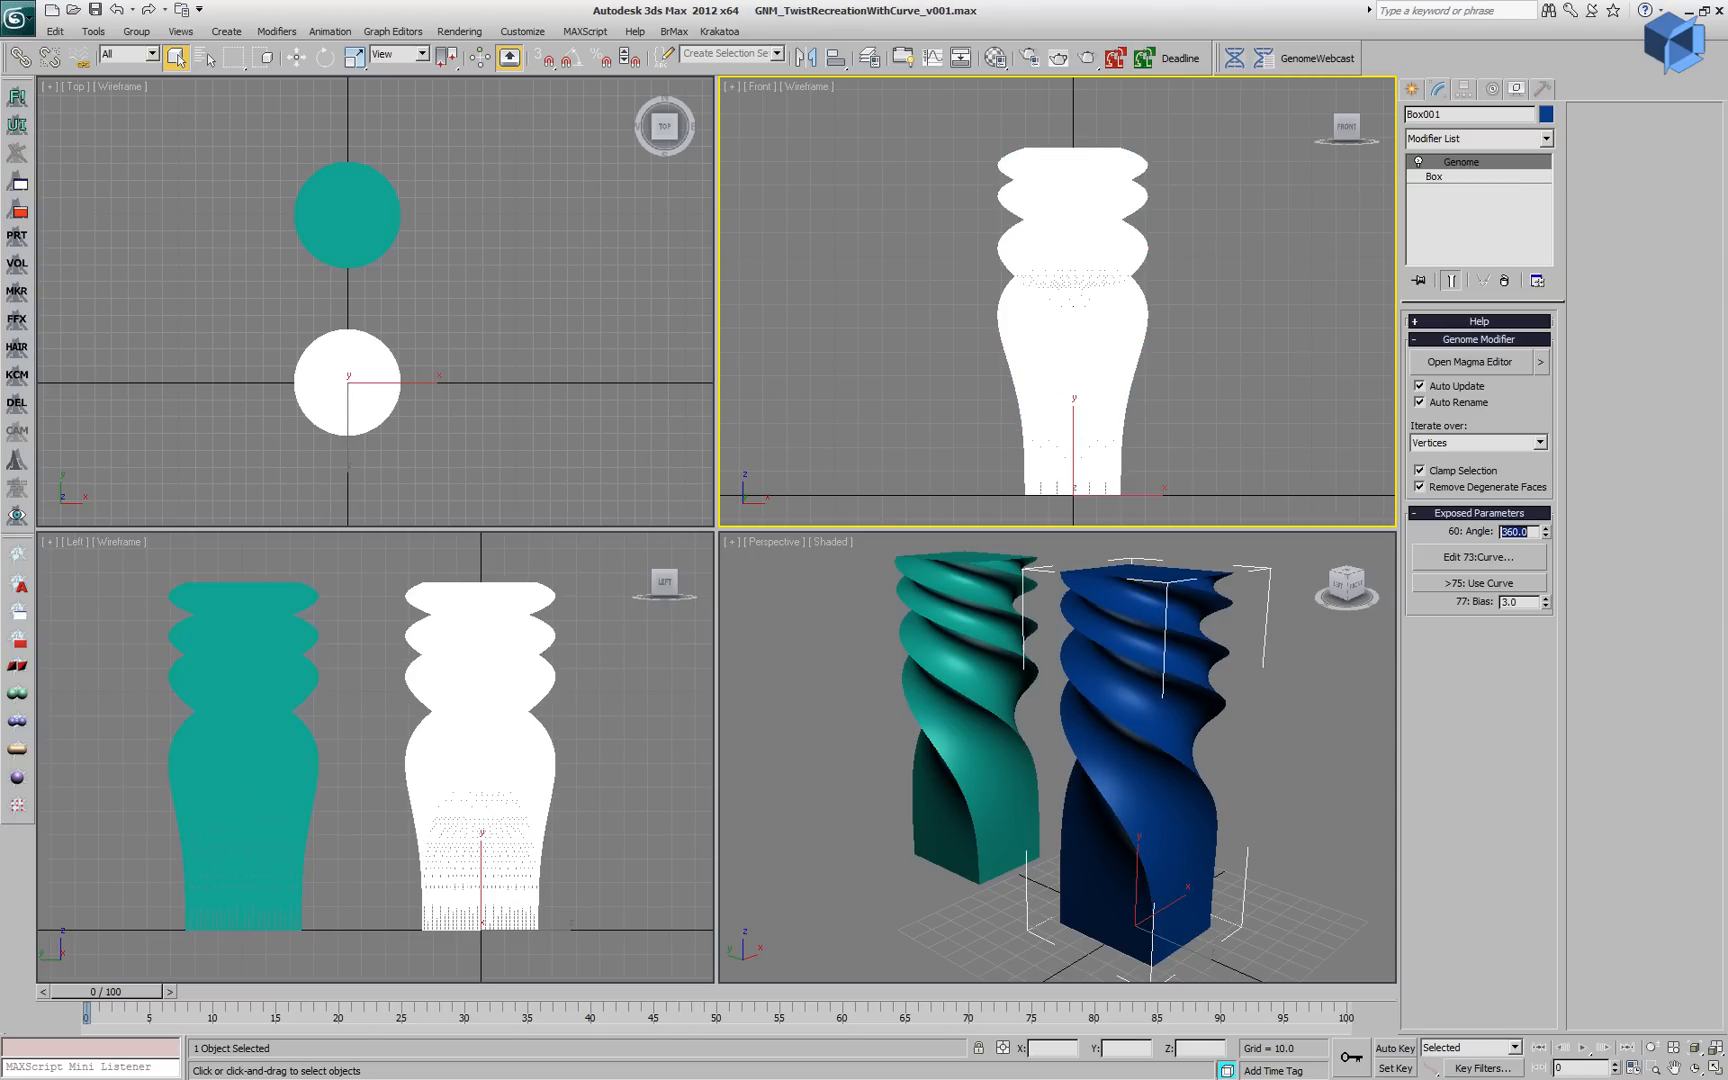
left_click(1469, 363)
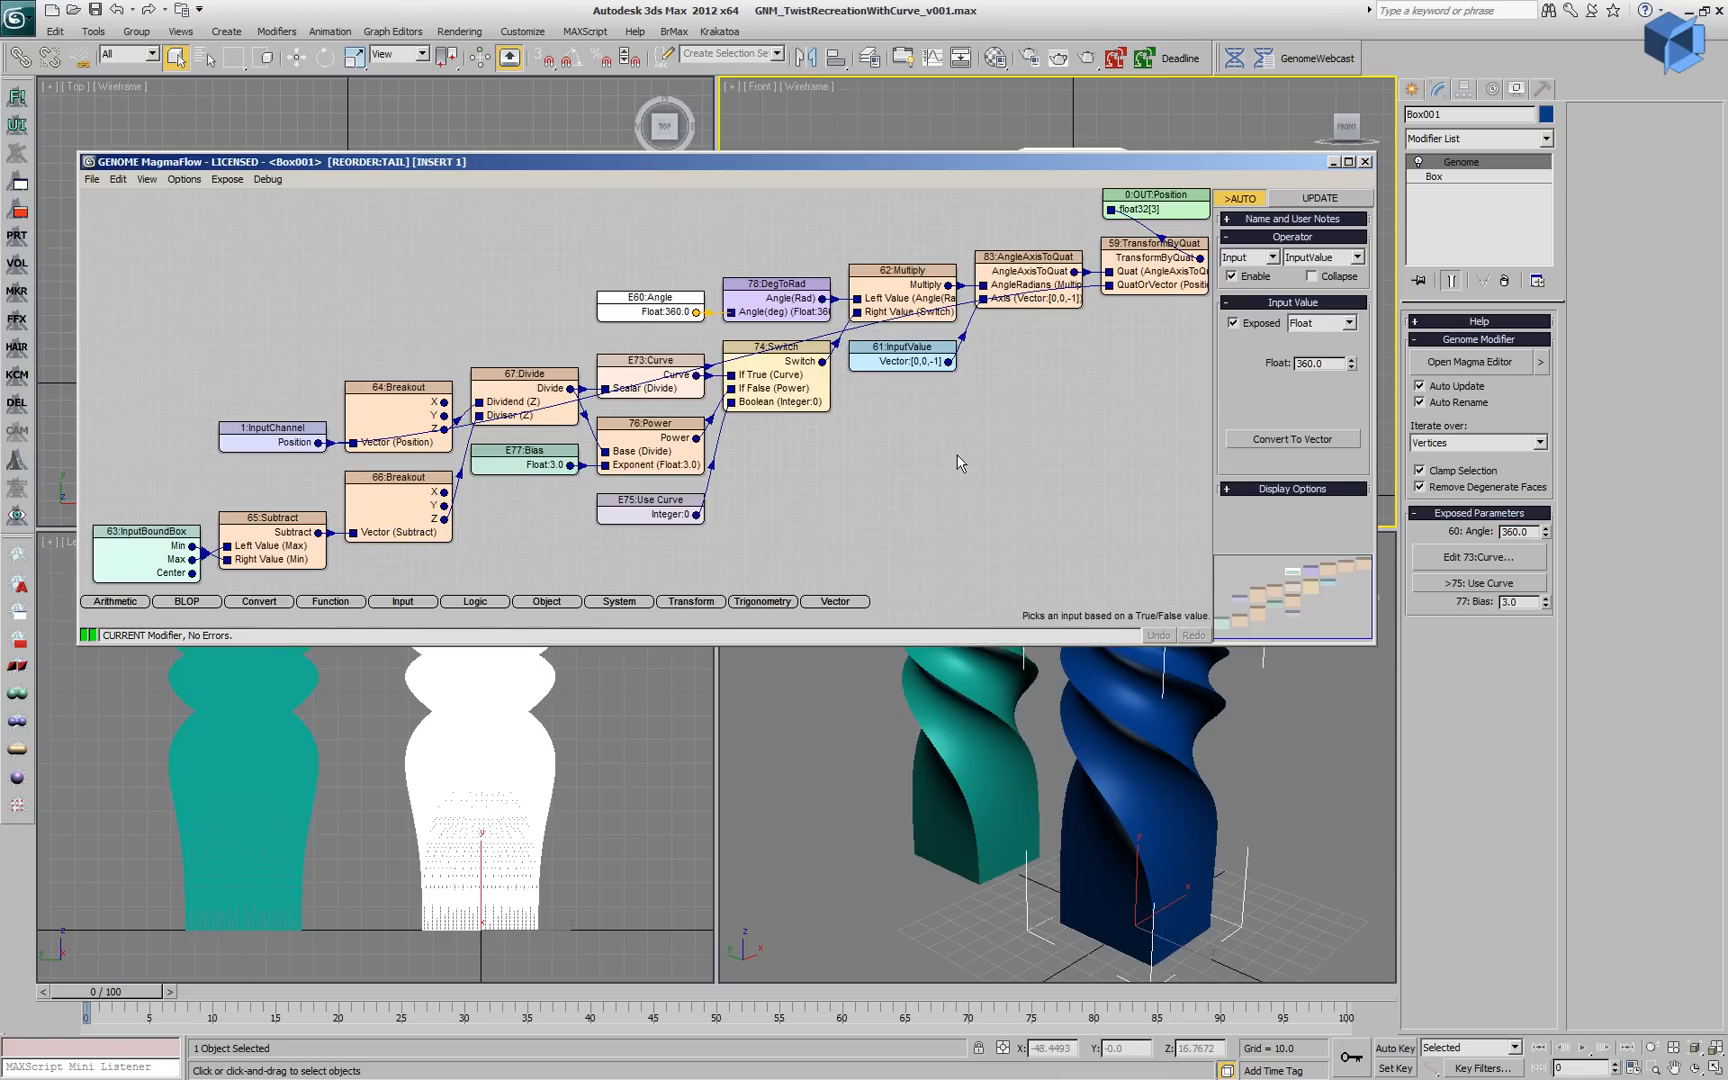
left_click(959, 463)
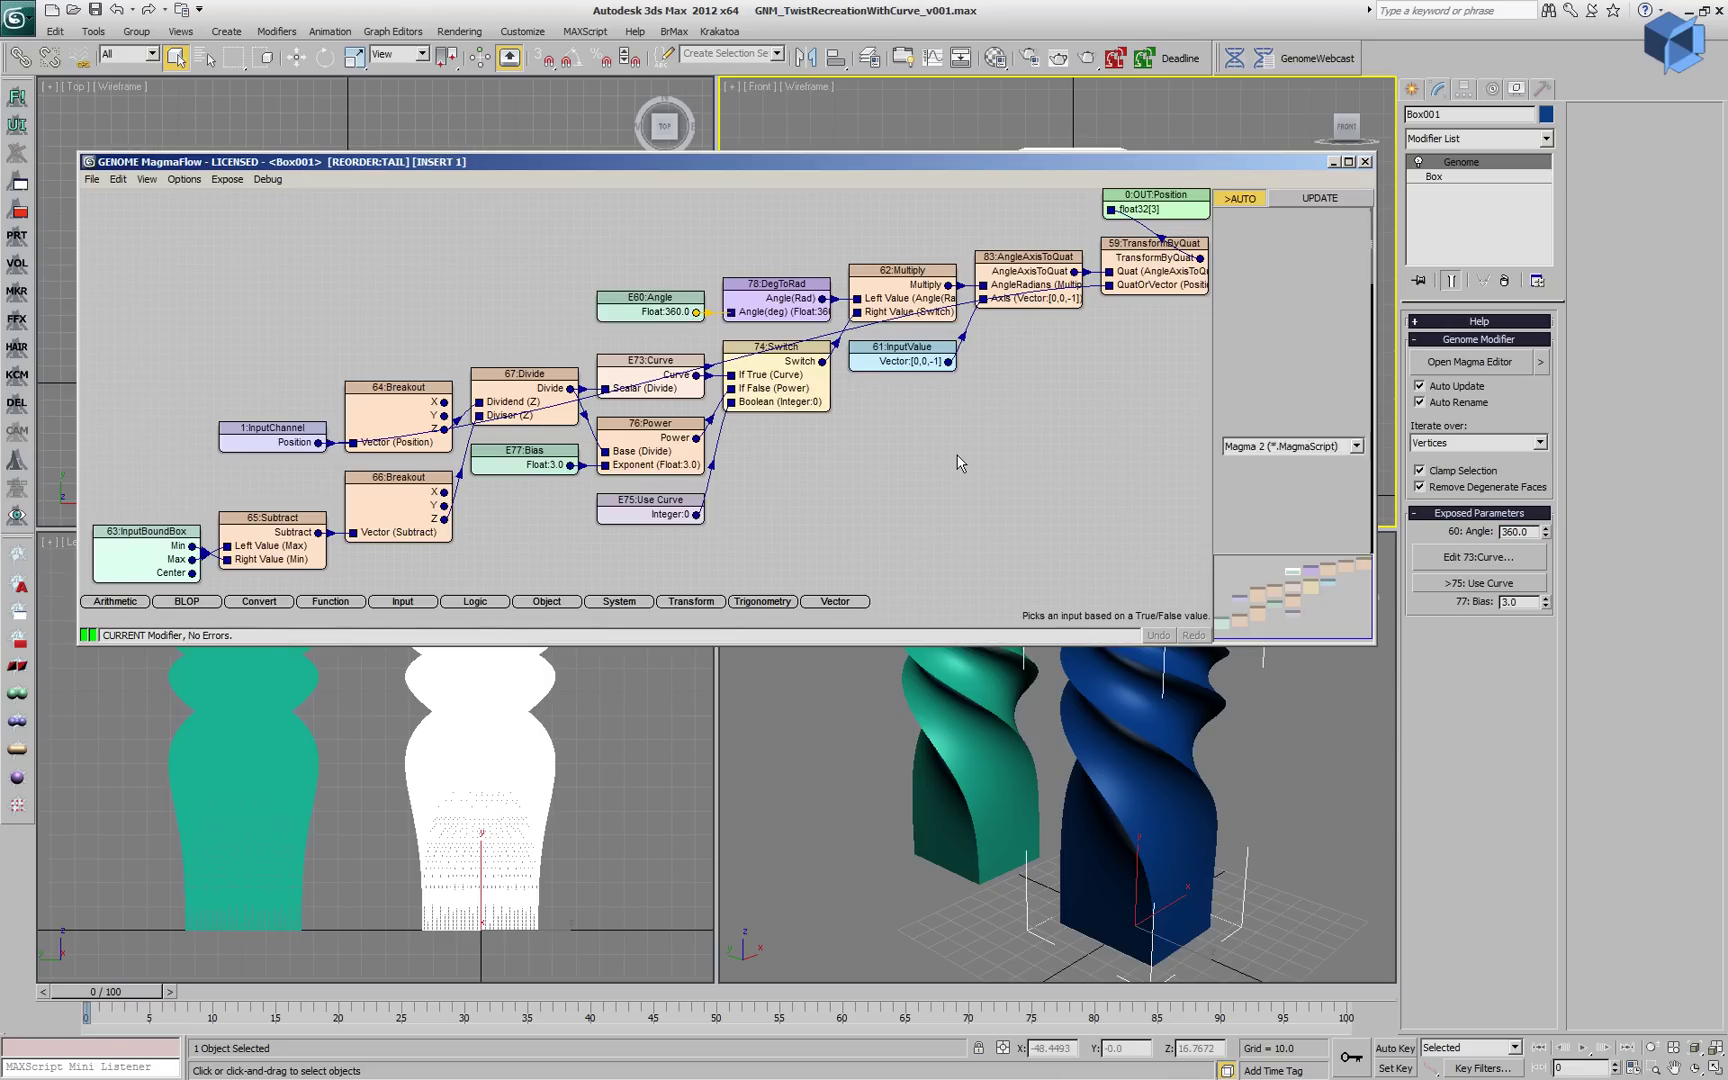
Reset the teal box's Twist bias to 0 and reselect the blue Genome box.
left_click(1366, 163)
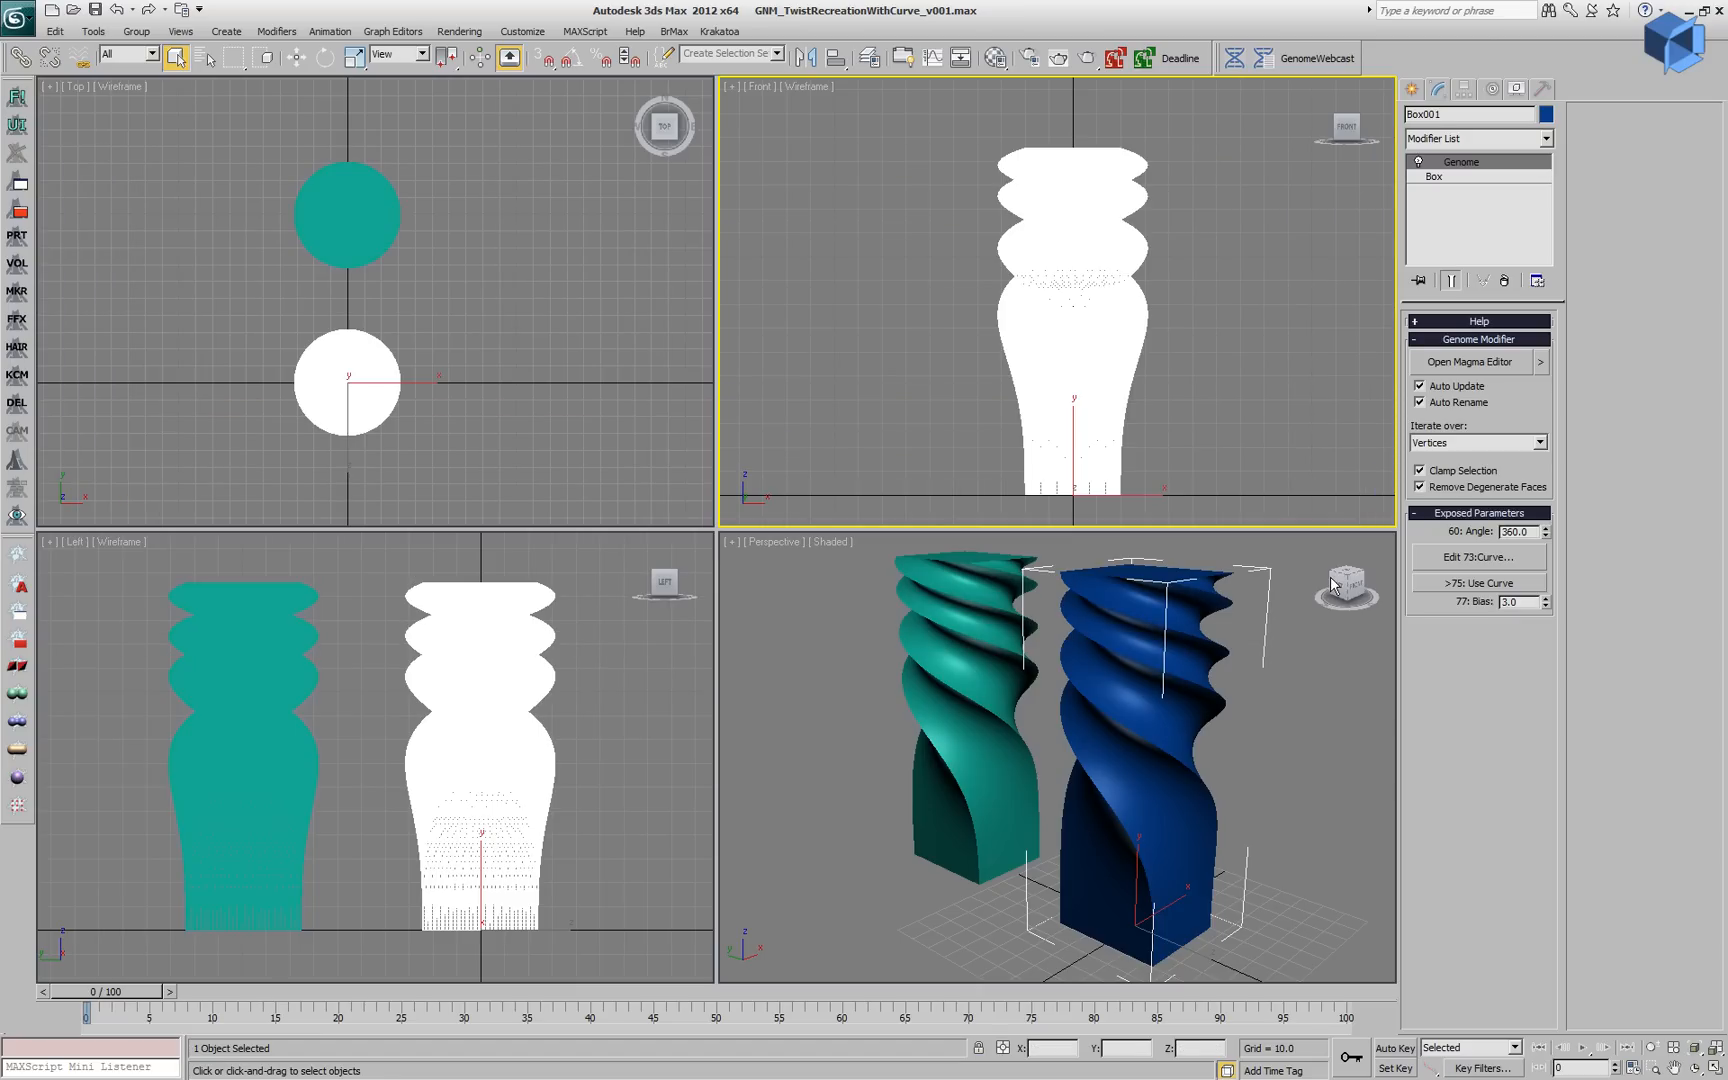
right_click(1317, 634)
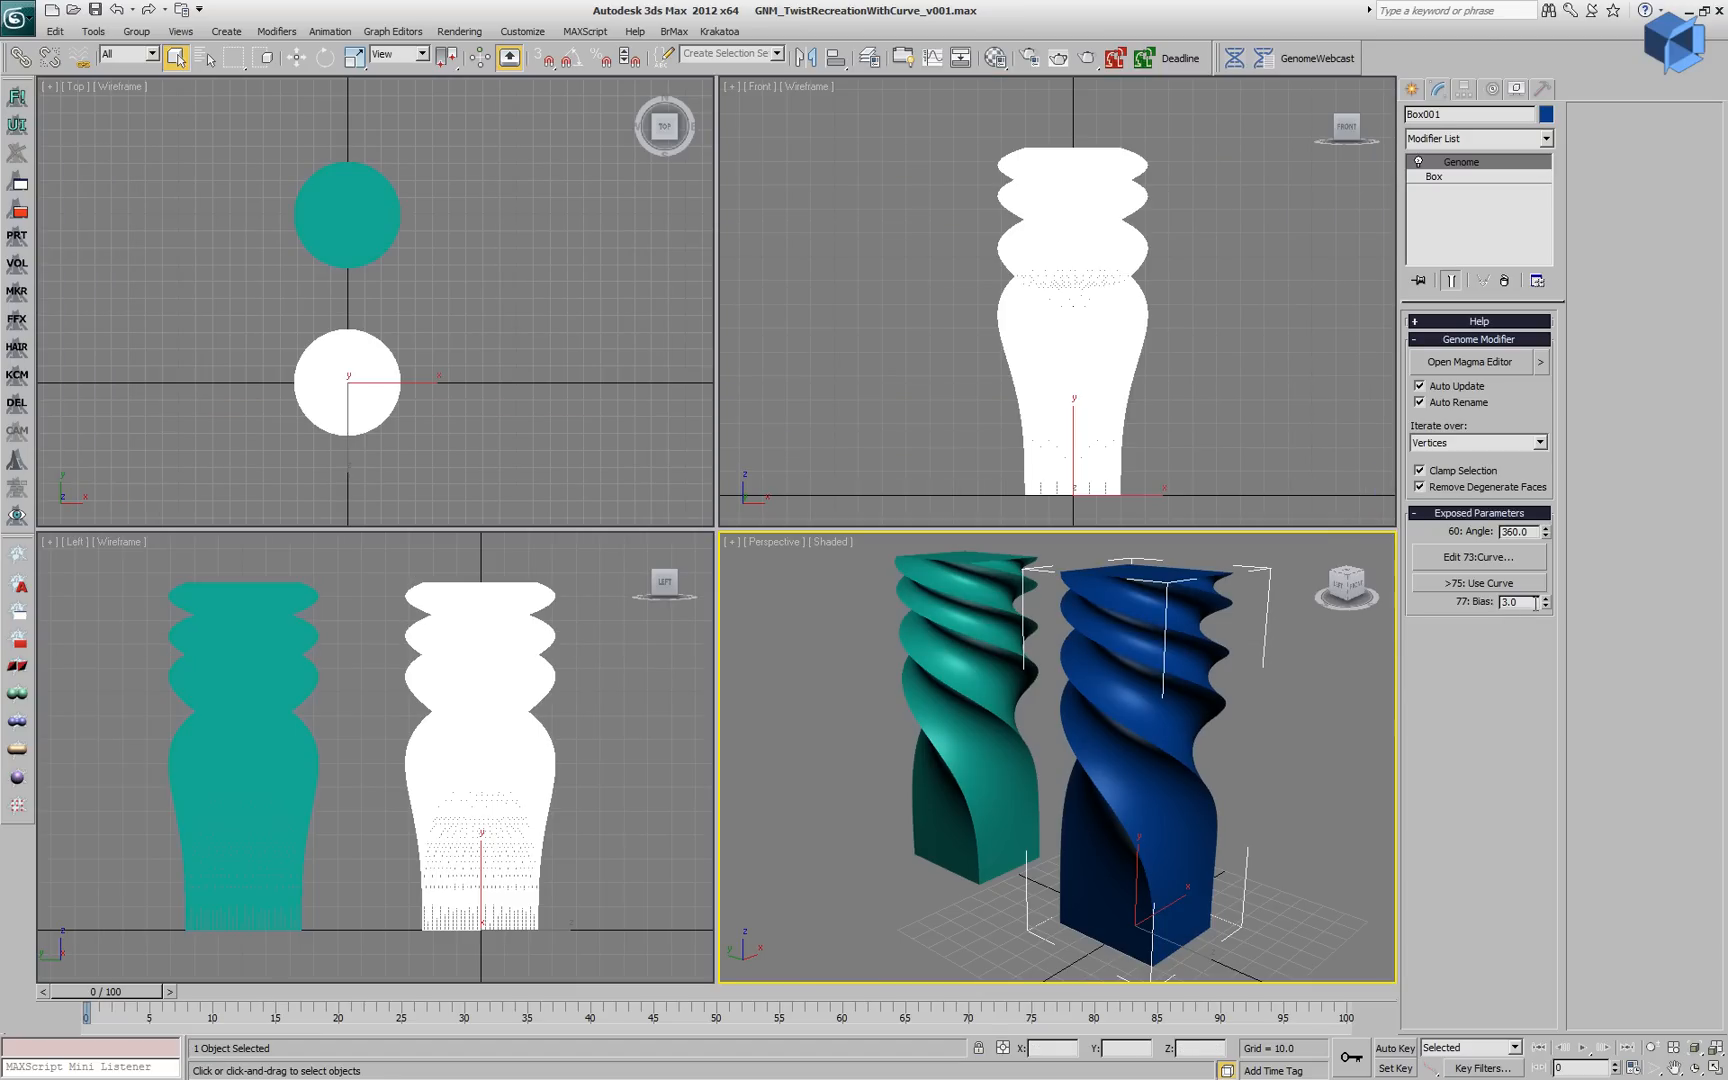
type("1")
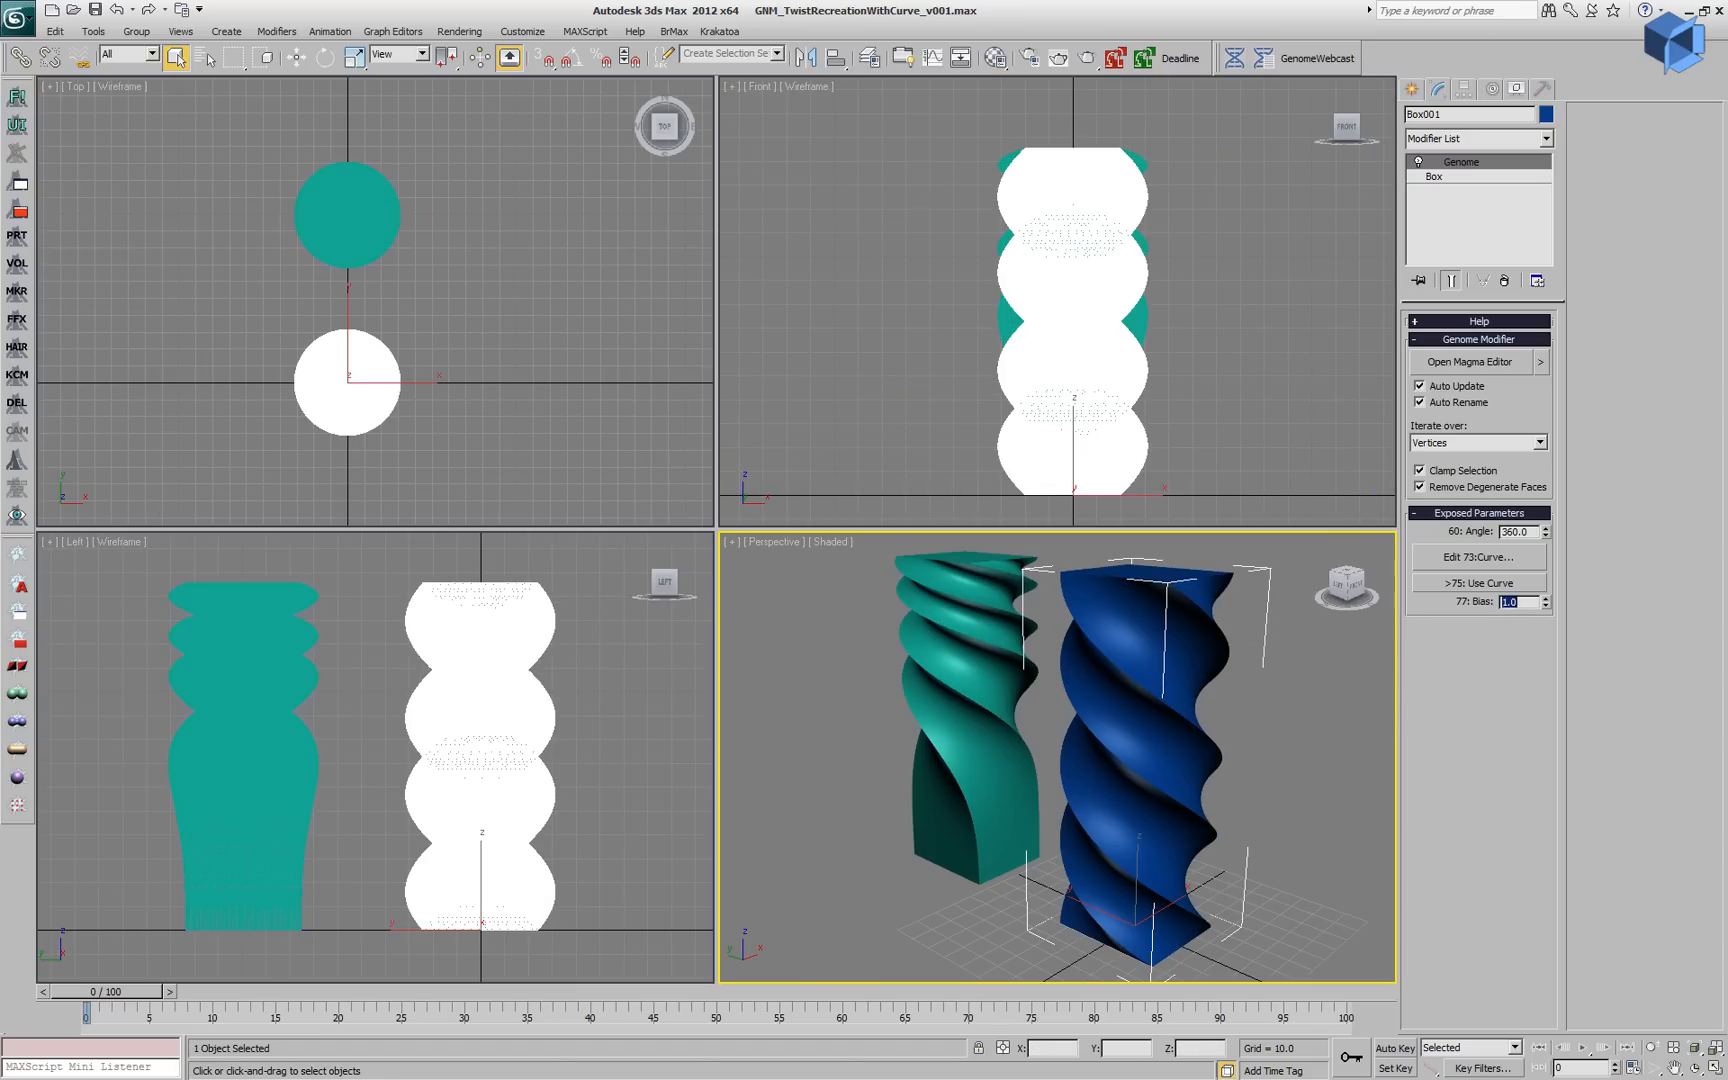
left_click(938, 723)
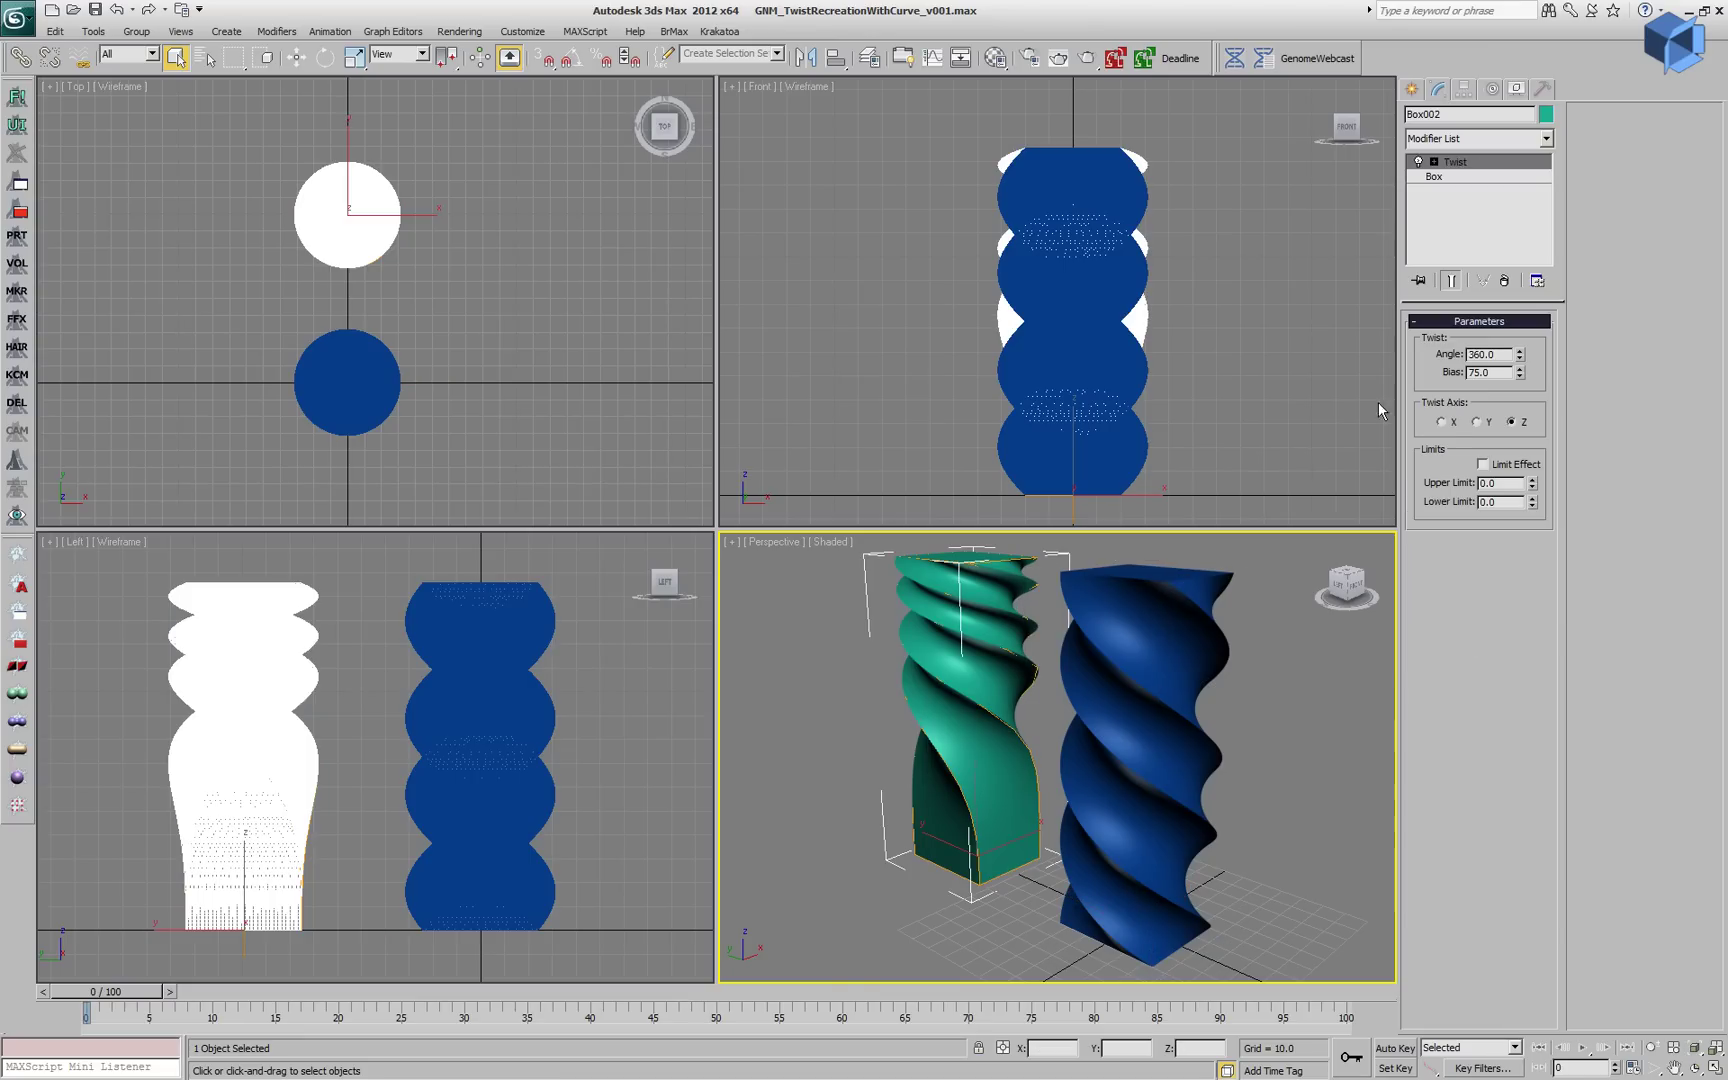
right_click(1520, 373)
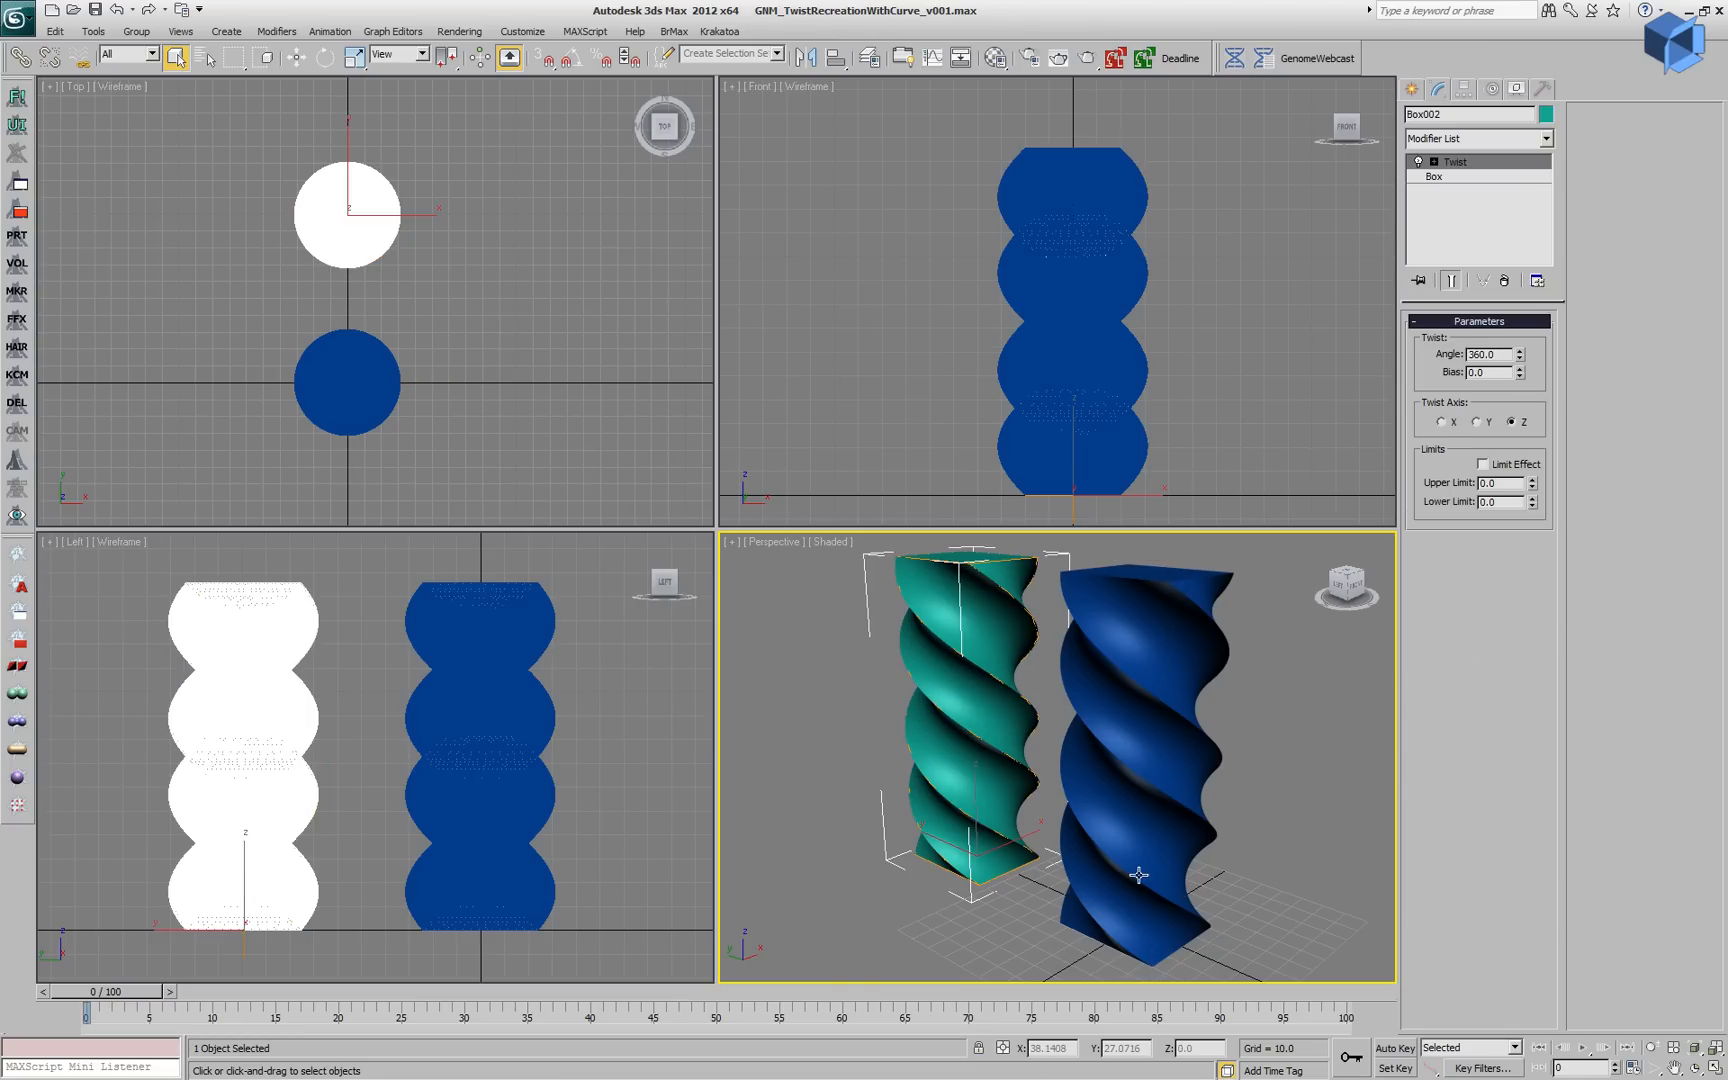
left_click(1144, 841)
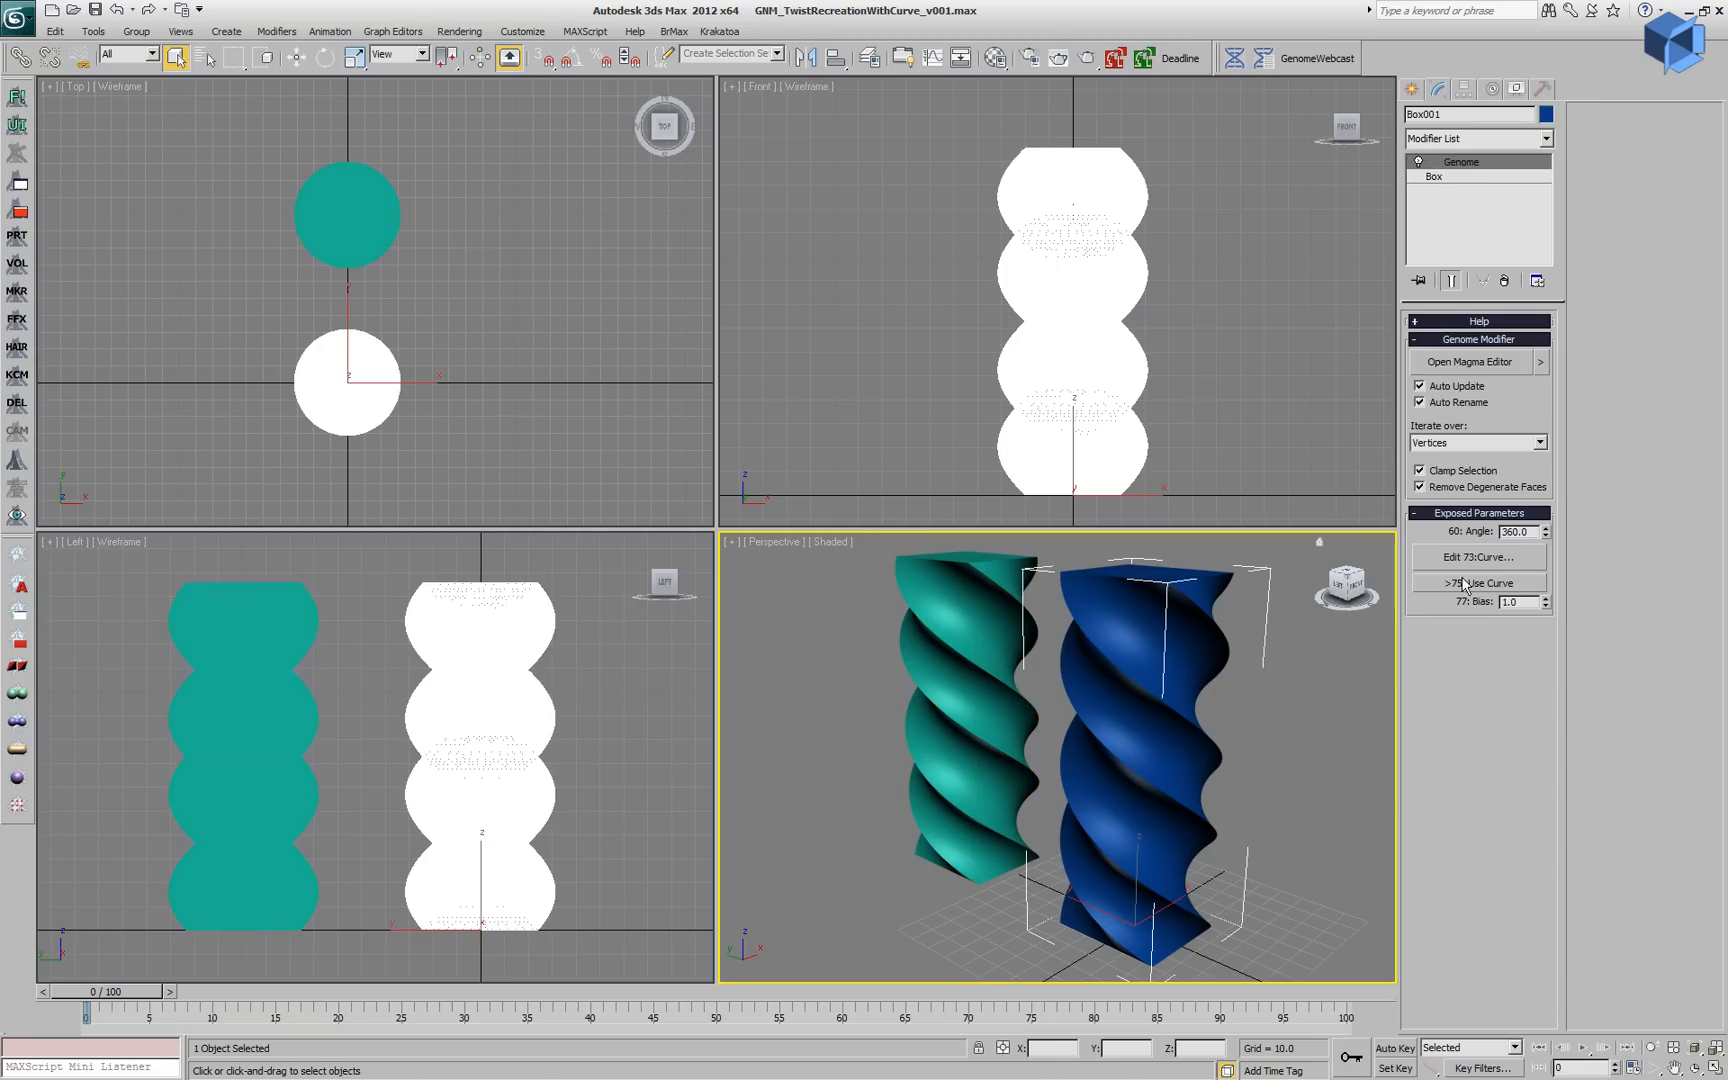
Enable Use Curve on the Genome twist and make the end point a Bezier corner bent steeply.
left_click(1496, 585)
left_click(1477, 558)
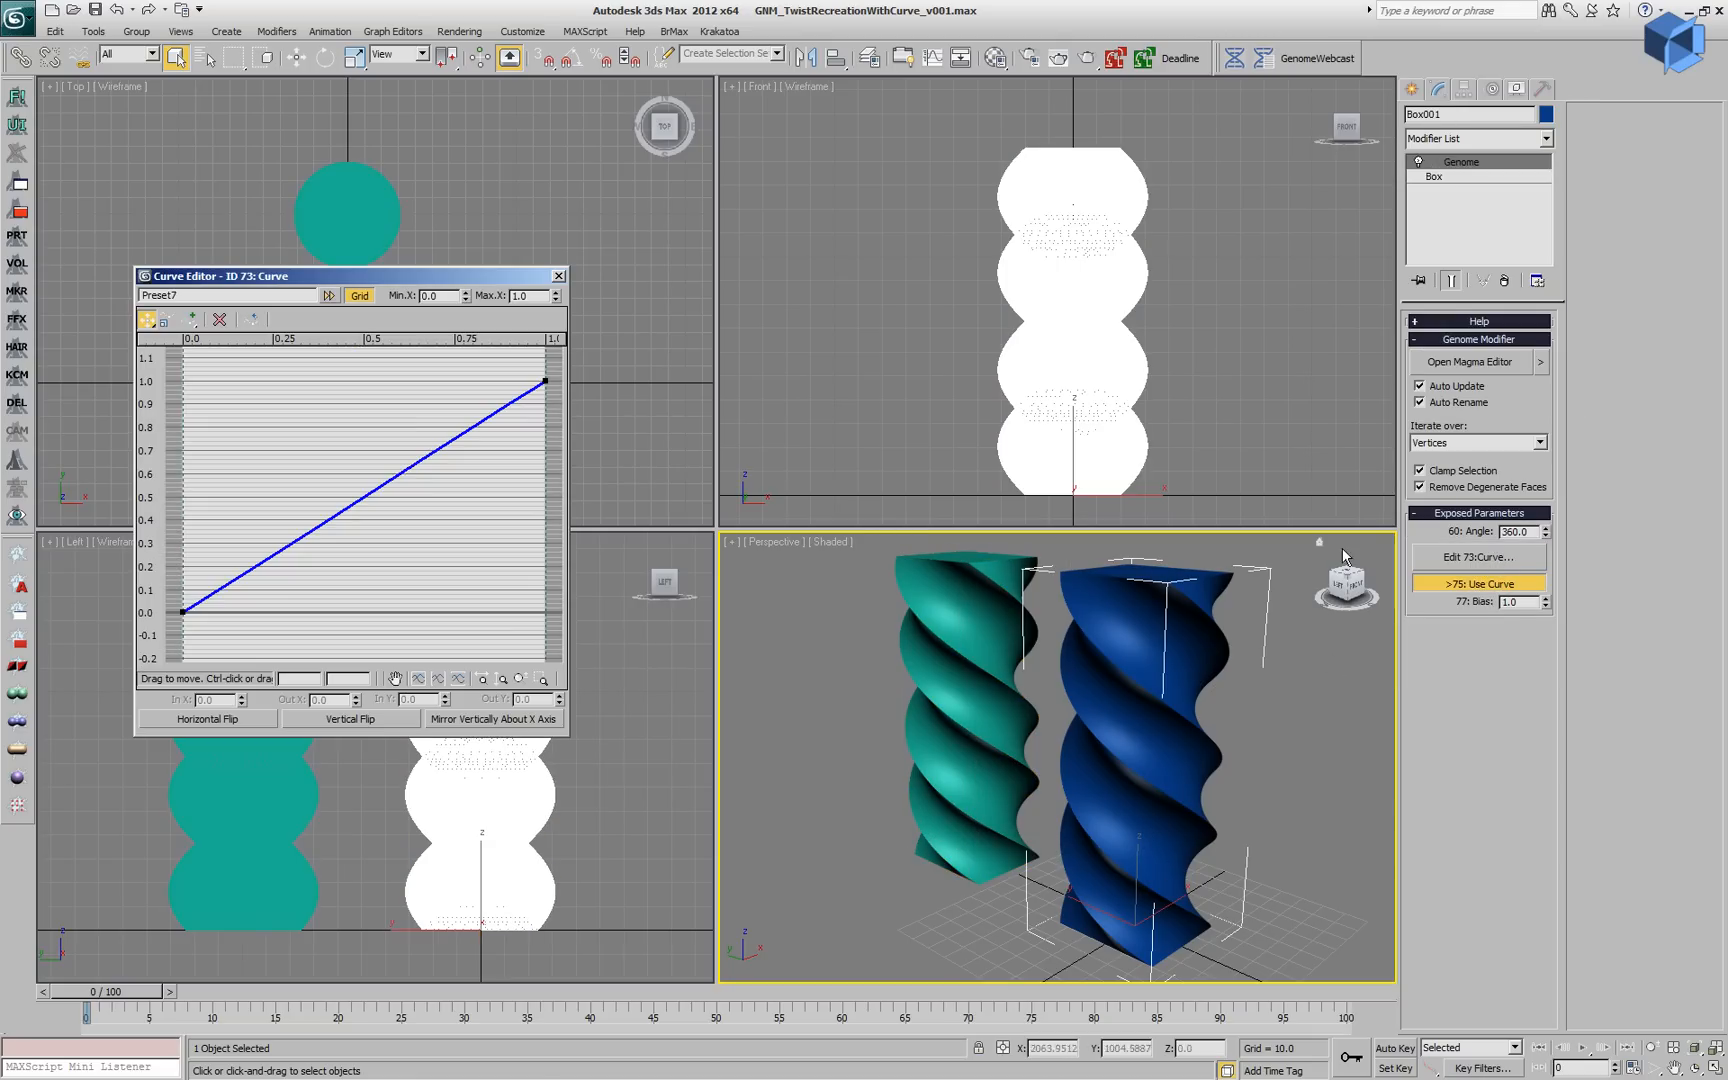
right_click(546, 379)
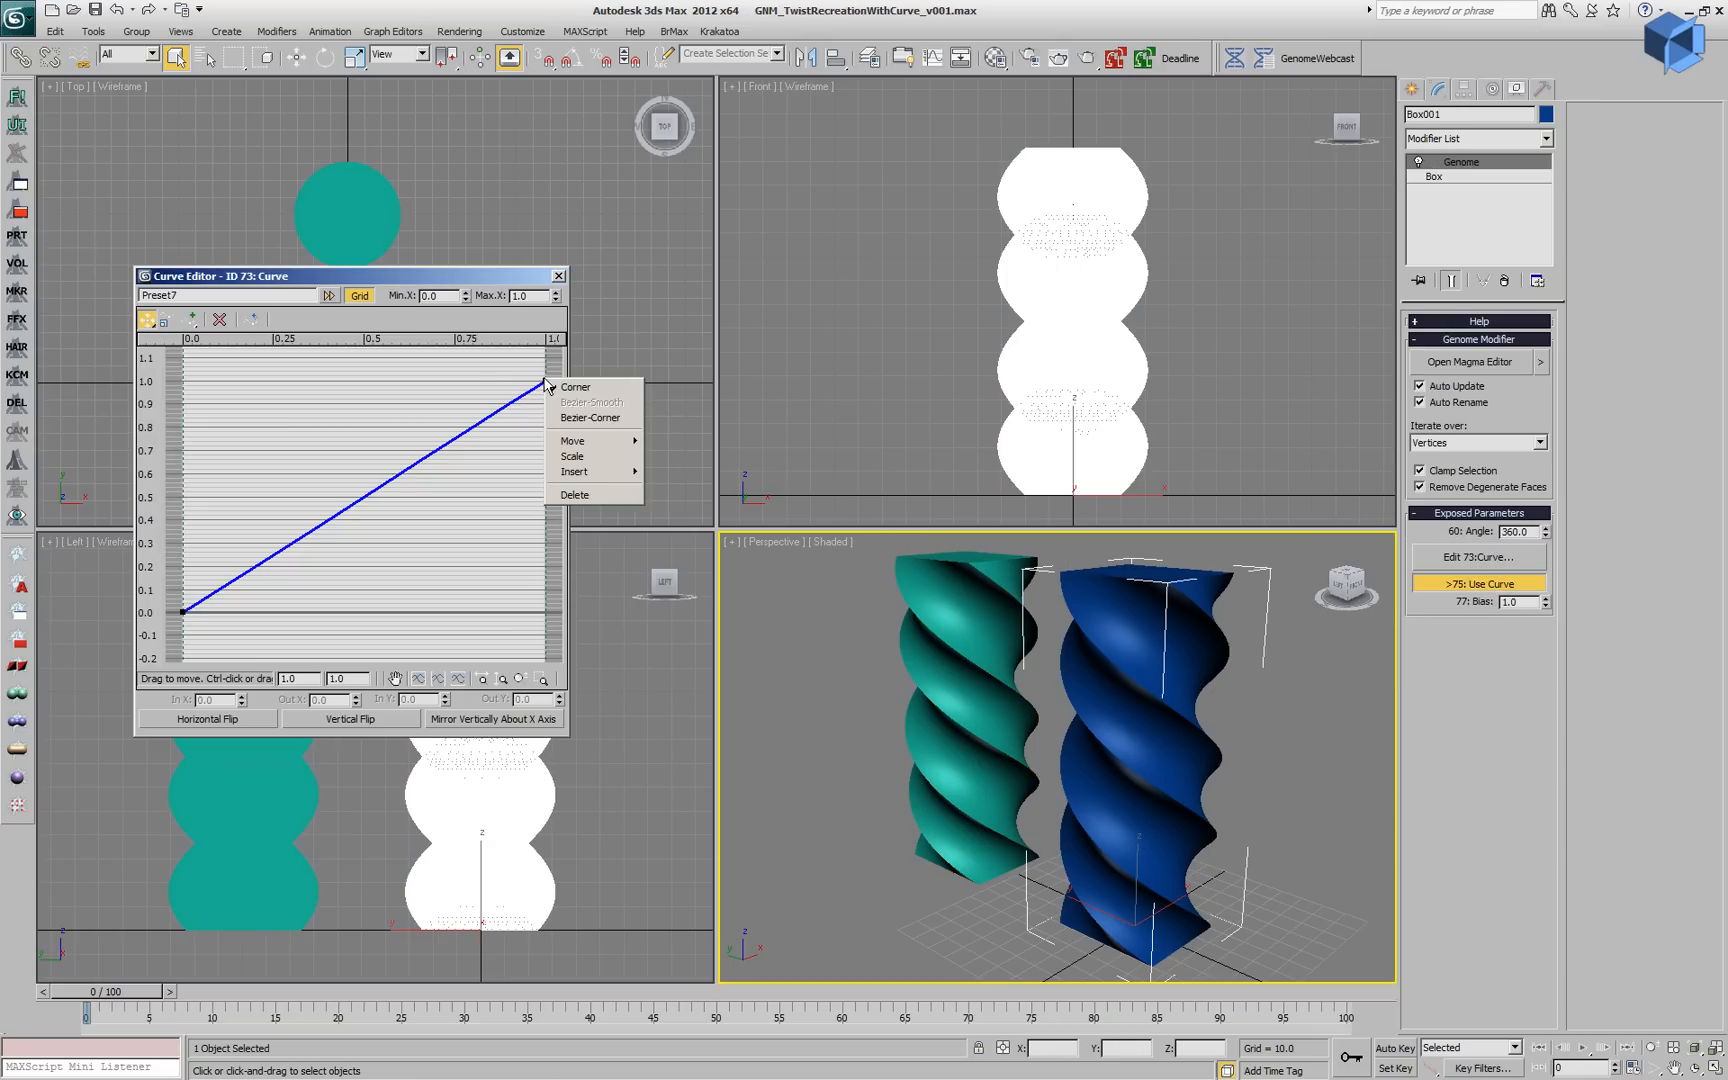
left_click(588, 424)
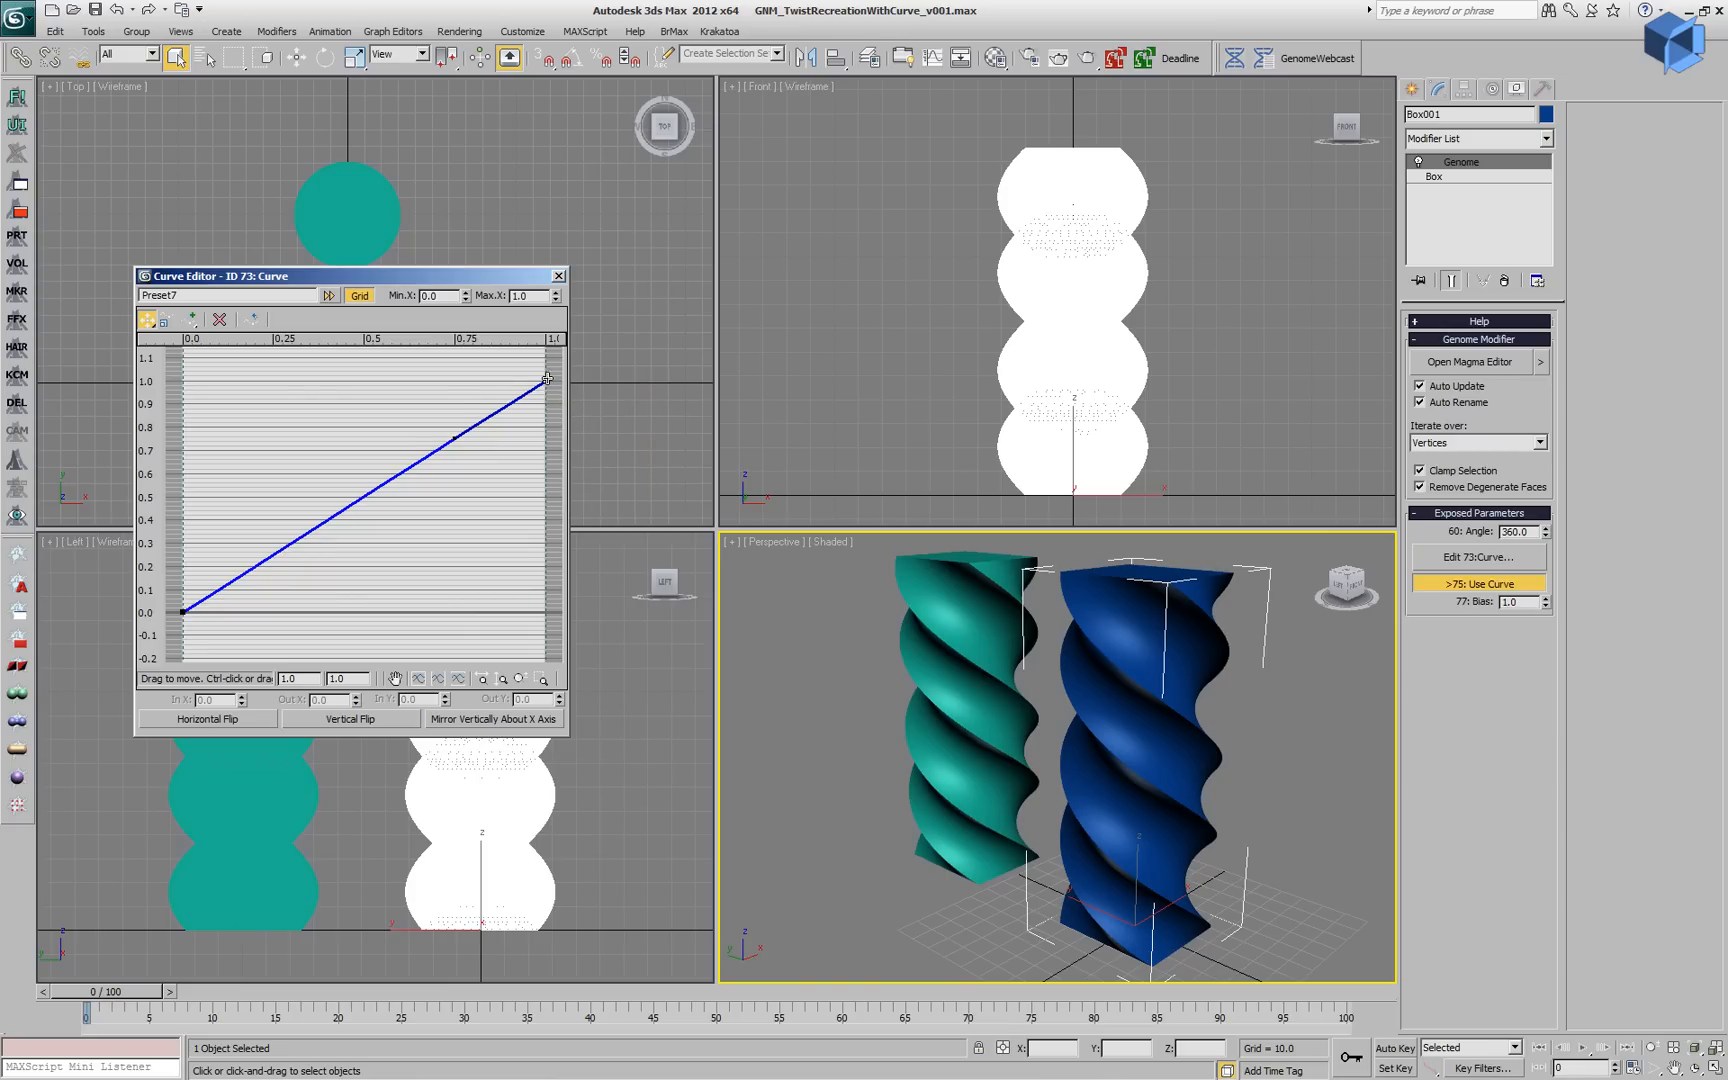
mouse_move(456, 437)
left_mouse_down()
mouse_move(404, 580)
mouse_move(534, 615)
left_mouse_up()
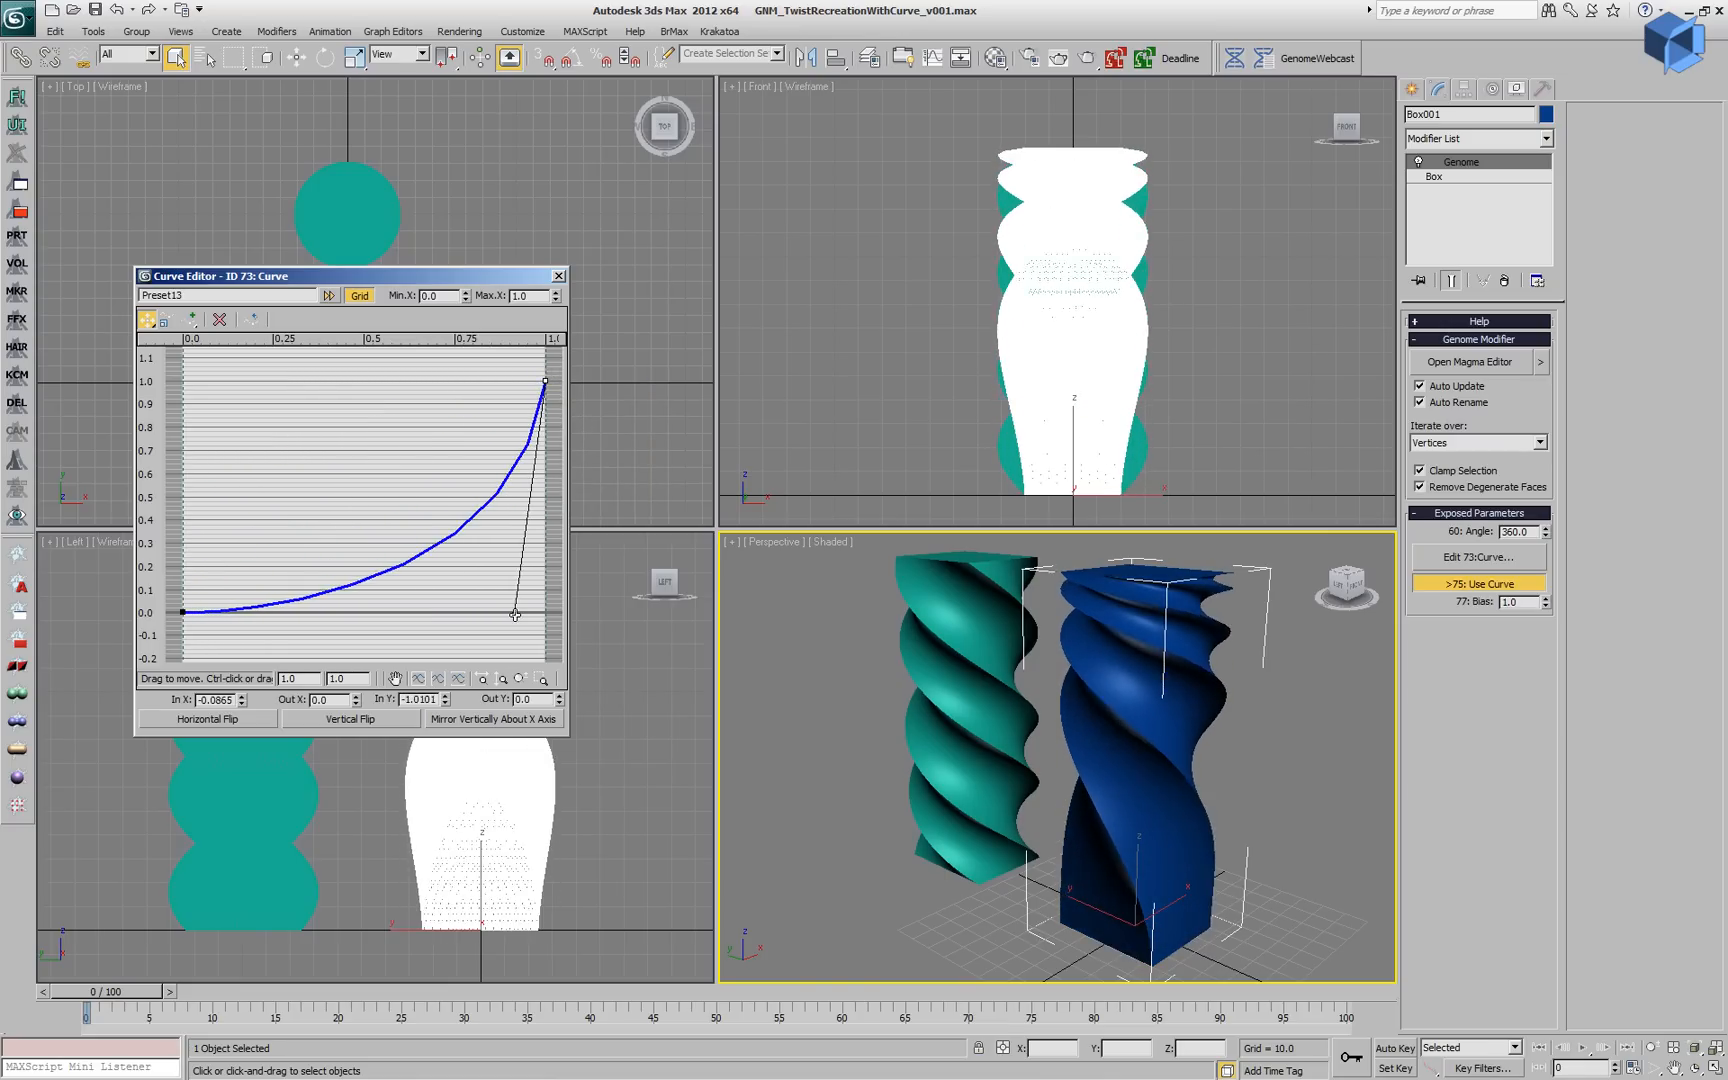
Convert the curve's start point to a Bezier corner and pull its tangent upward.
left_click(184, 612)
right_click(185, 614)
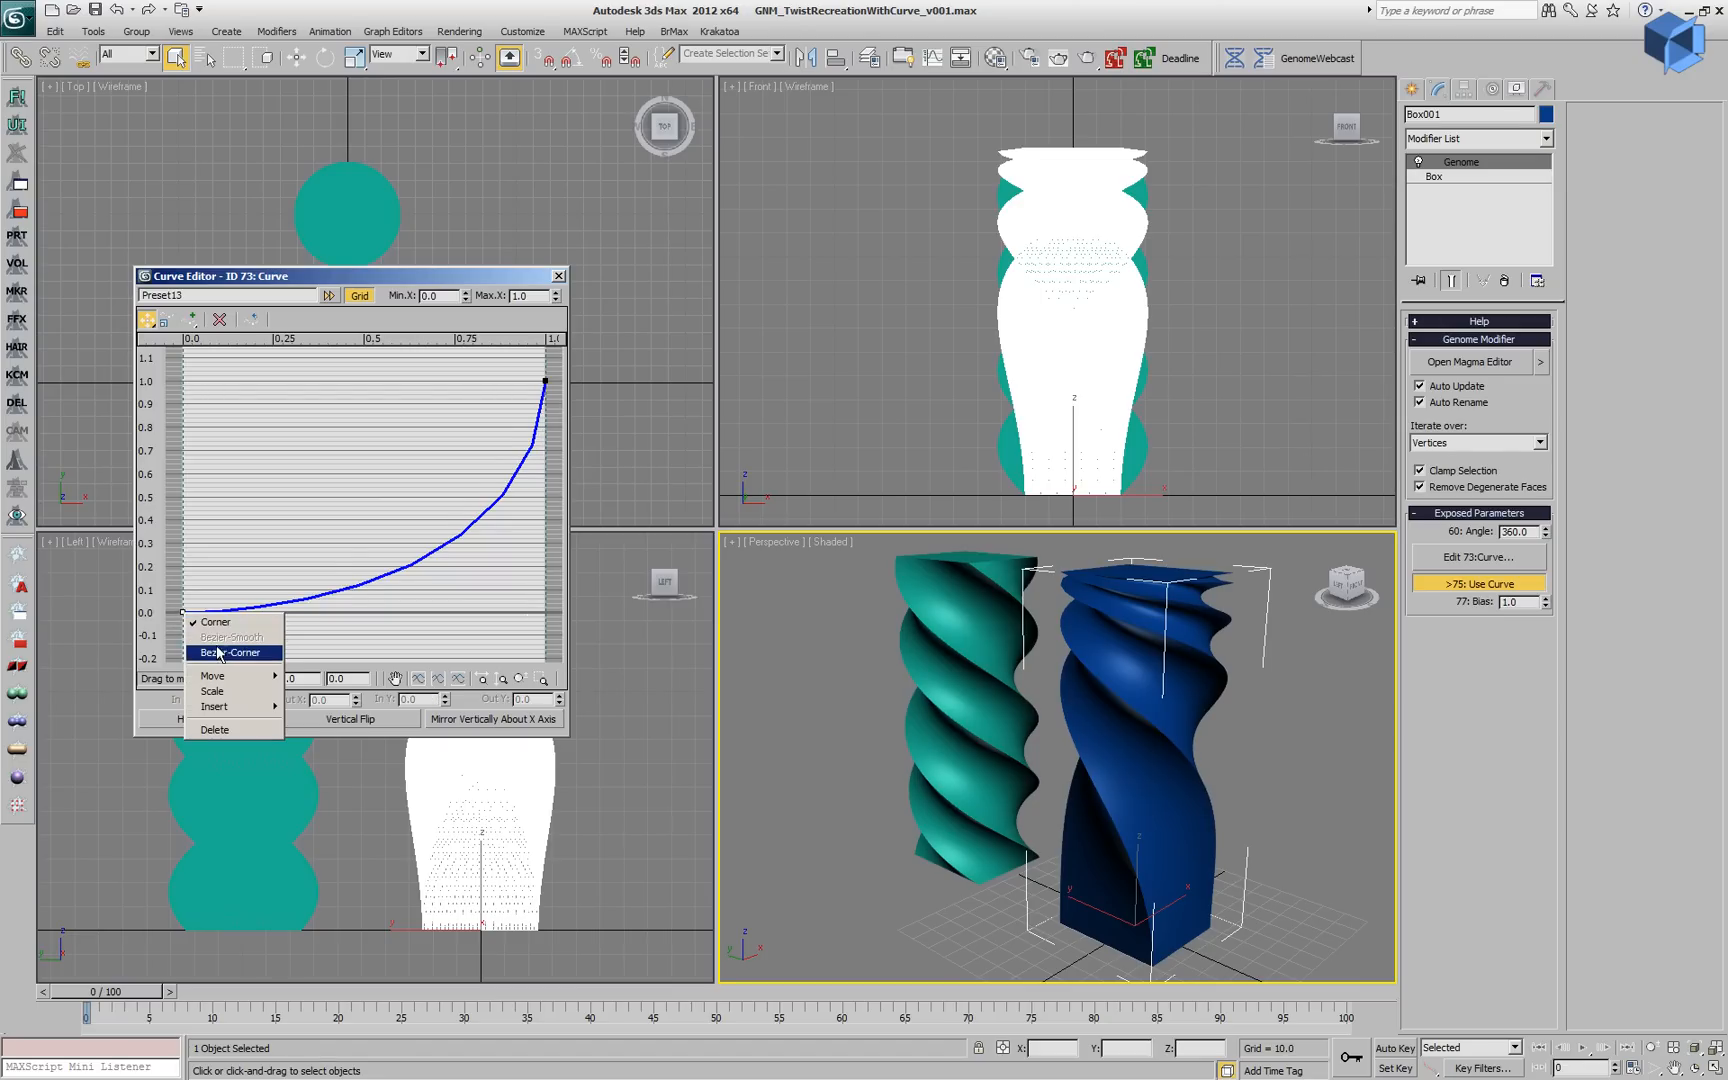
left_click(225, 658)
left_click_drag(273, 554, 259, 450)
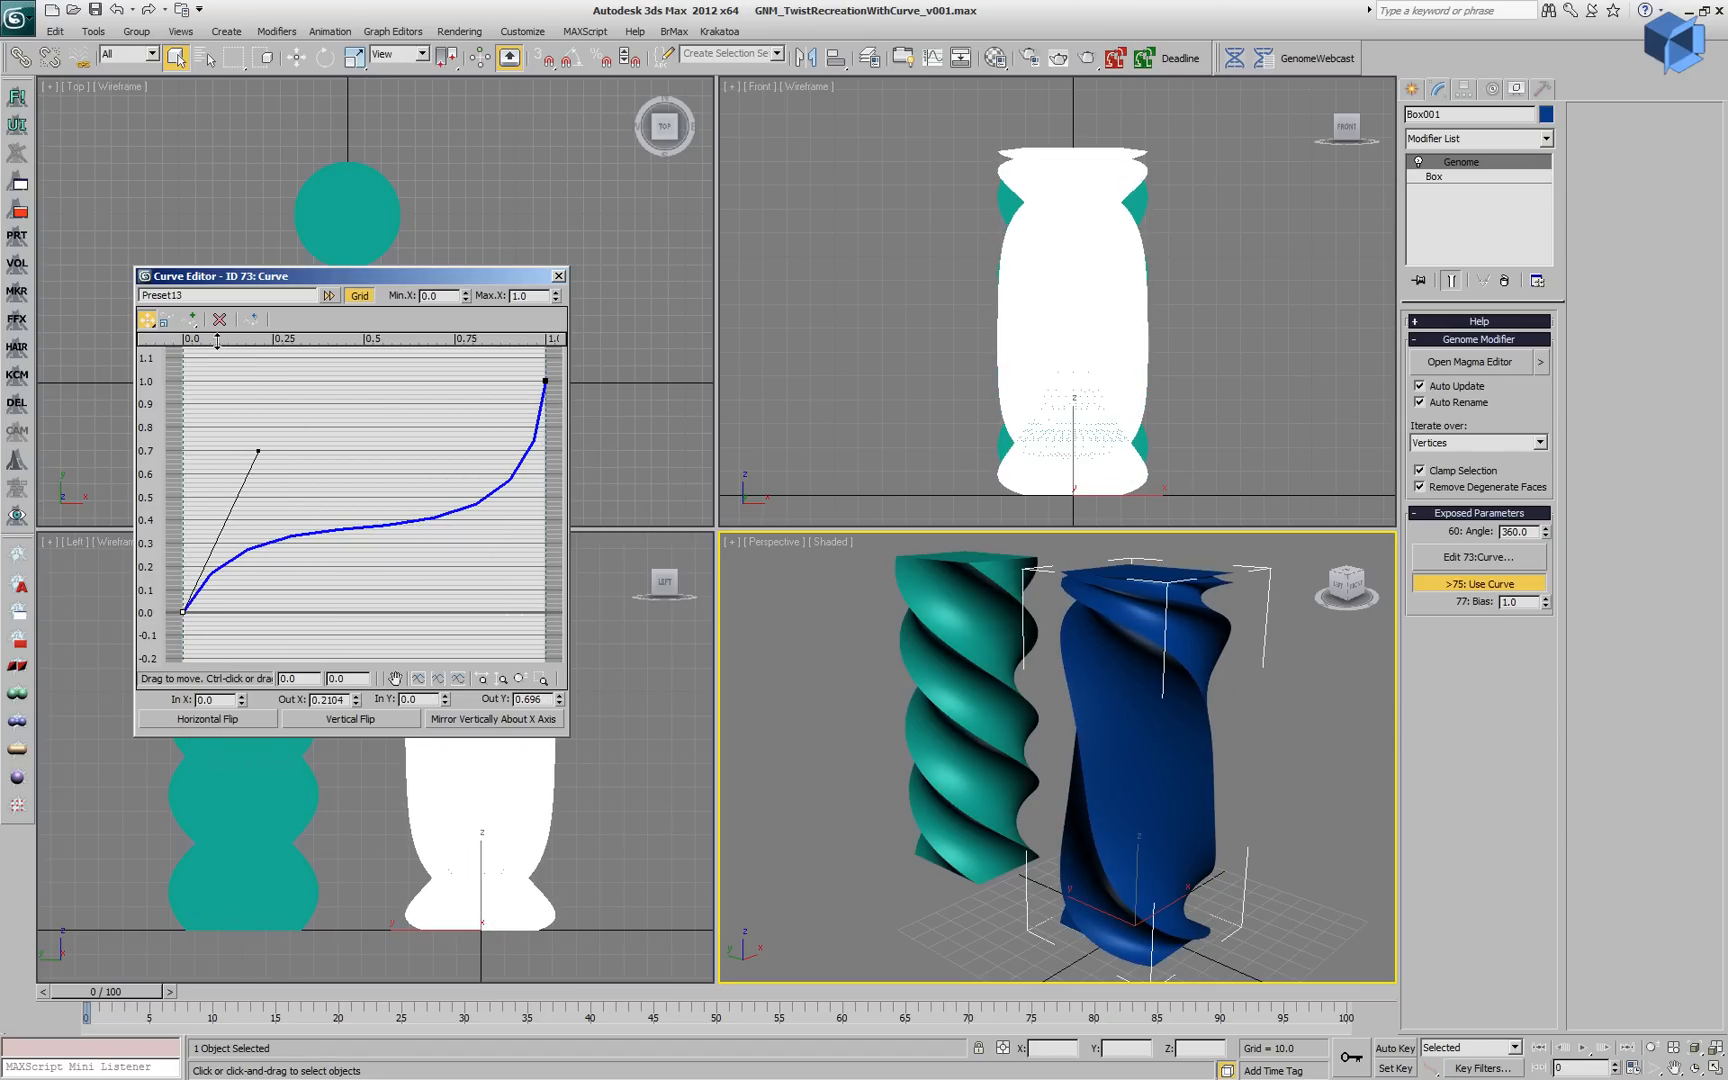
Insert a middle point on the twist curve and make it a Bezier corner.
left_click(193, 321)
left_click(371, 530)
right_click(370, 531)
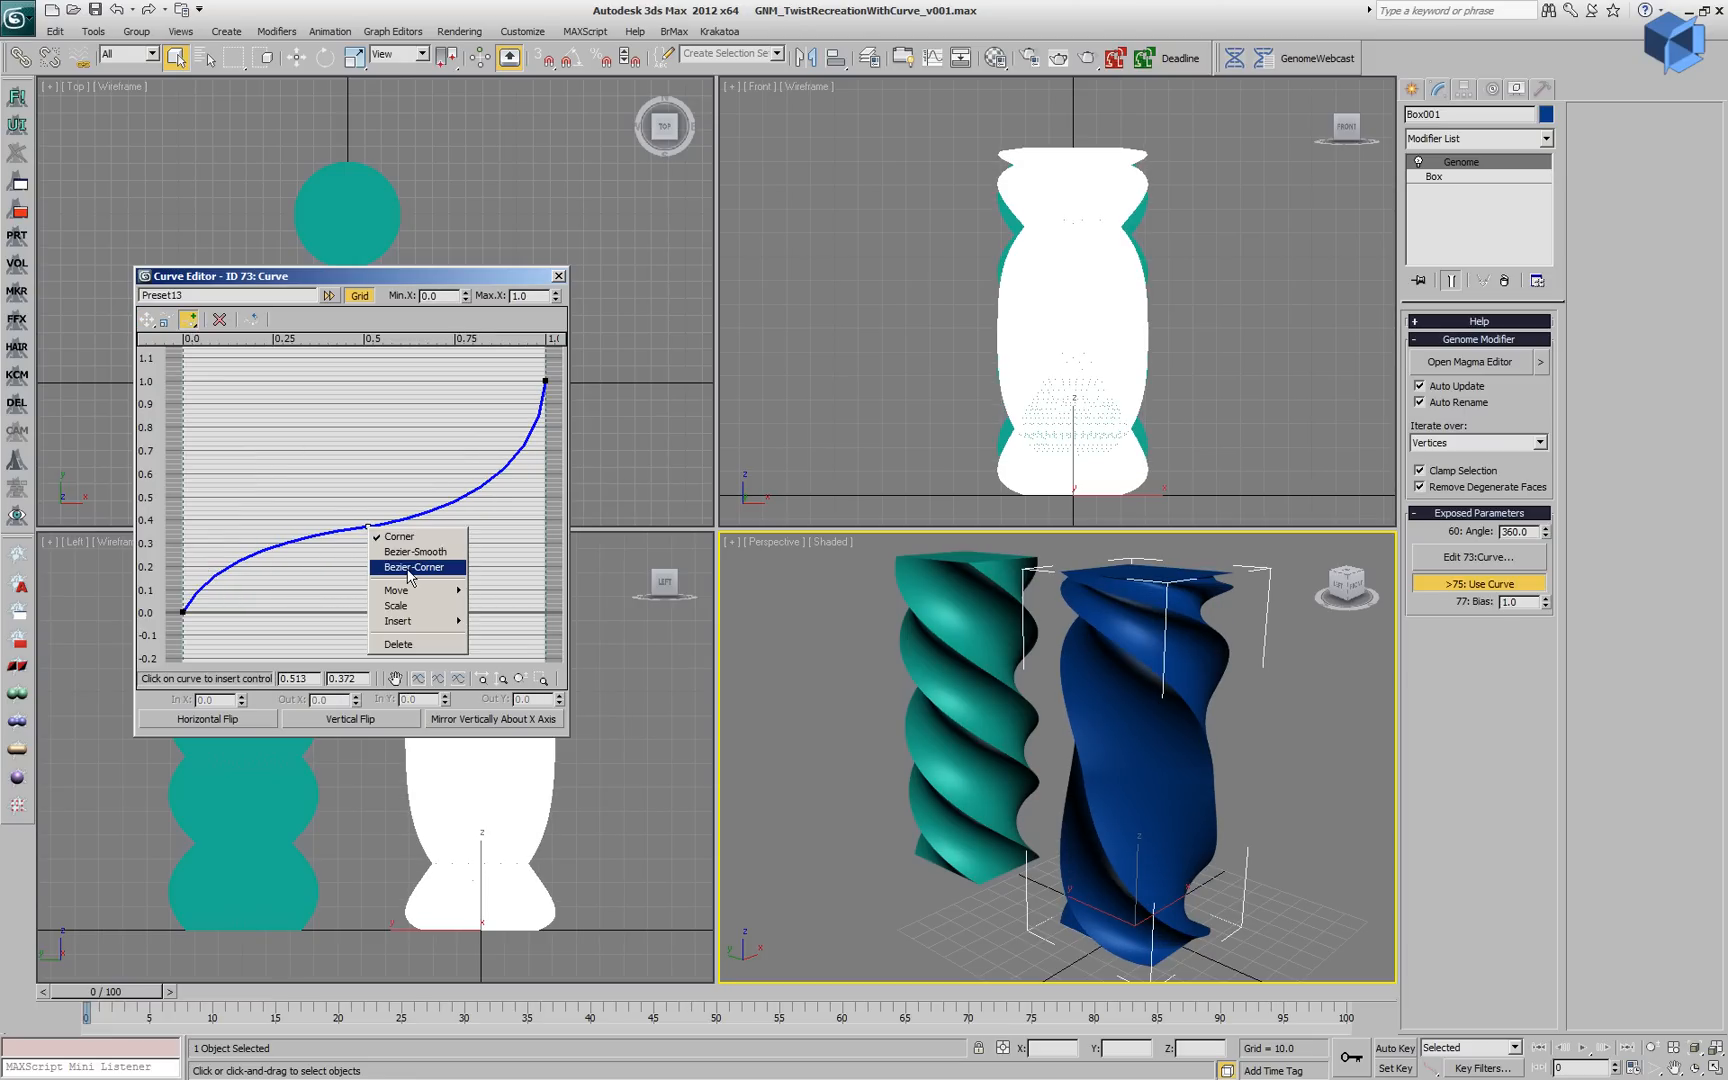
left_click(412, 569)
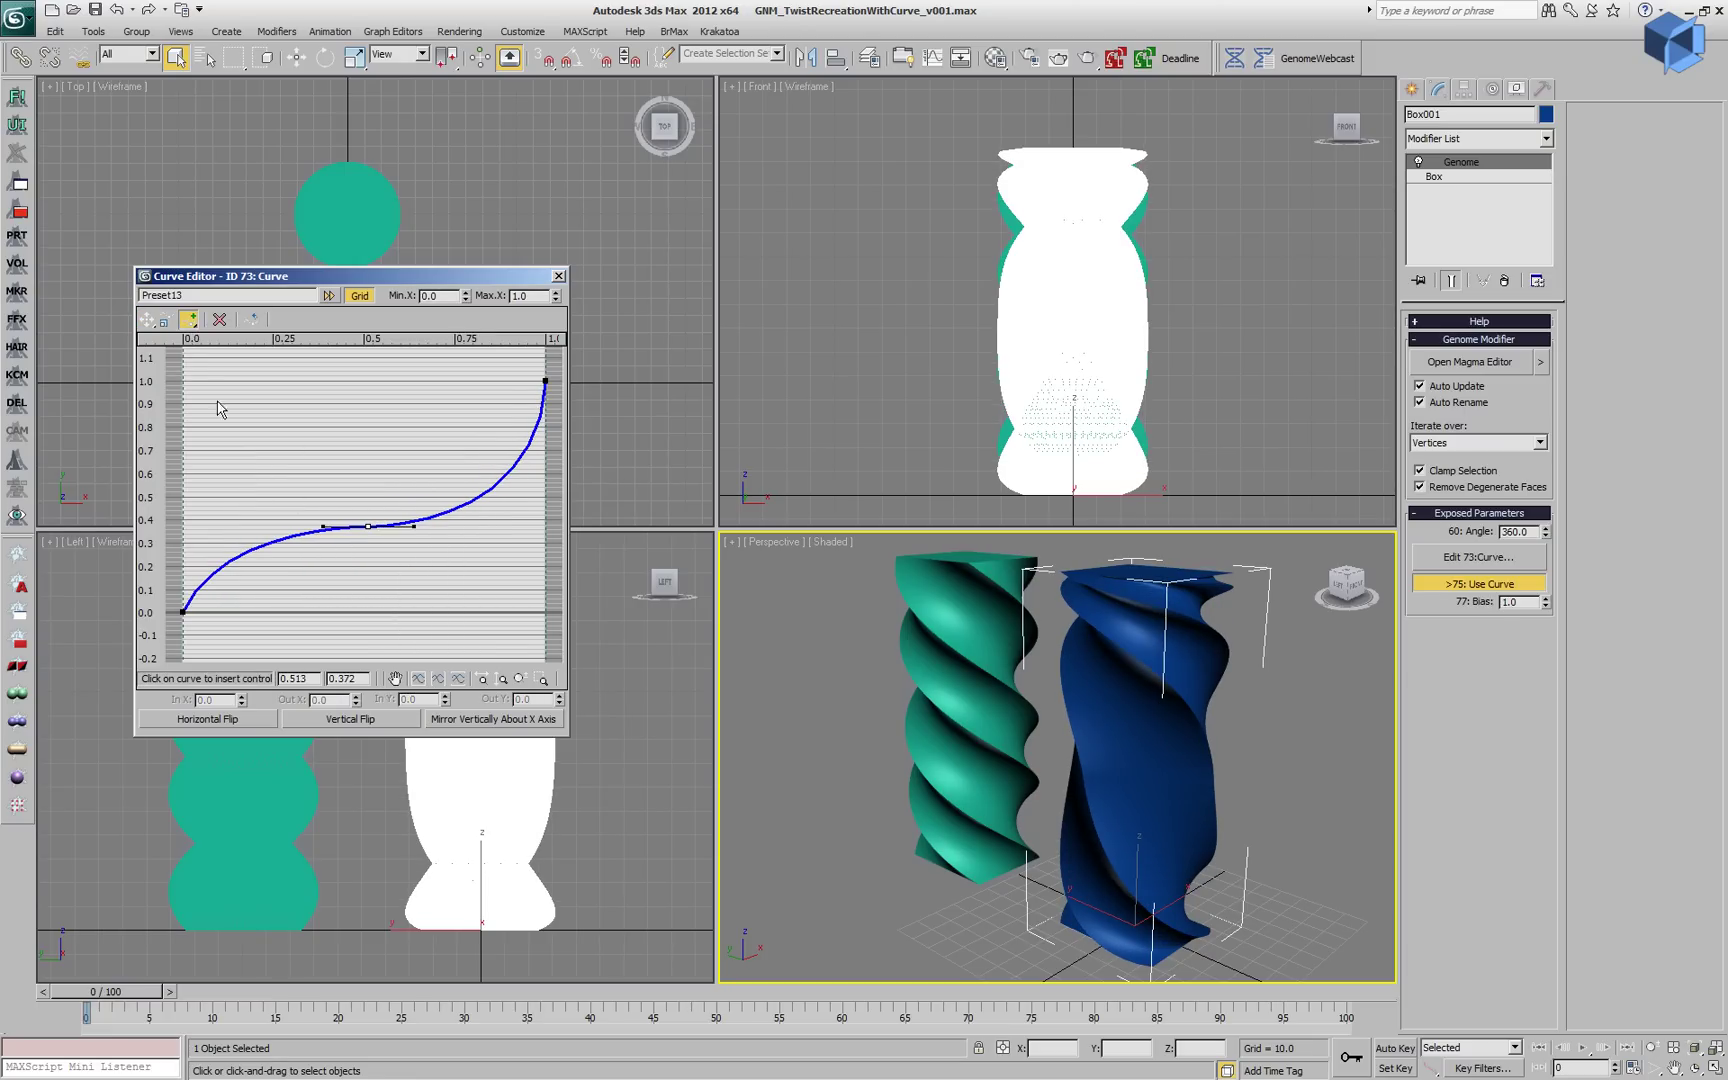
Flatten the curve around the middle point and reshape the top end into an S-curve.
left_click(148, 322)
mouse_move(414, 527)
left_mouse_down()
mouse_move(451, 574)
mouse_move(377, 616)
mouse_move(382, 541)
mouse_move(443, 556)
left_mouse_up()
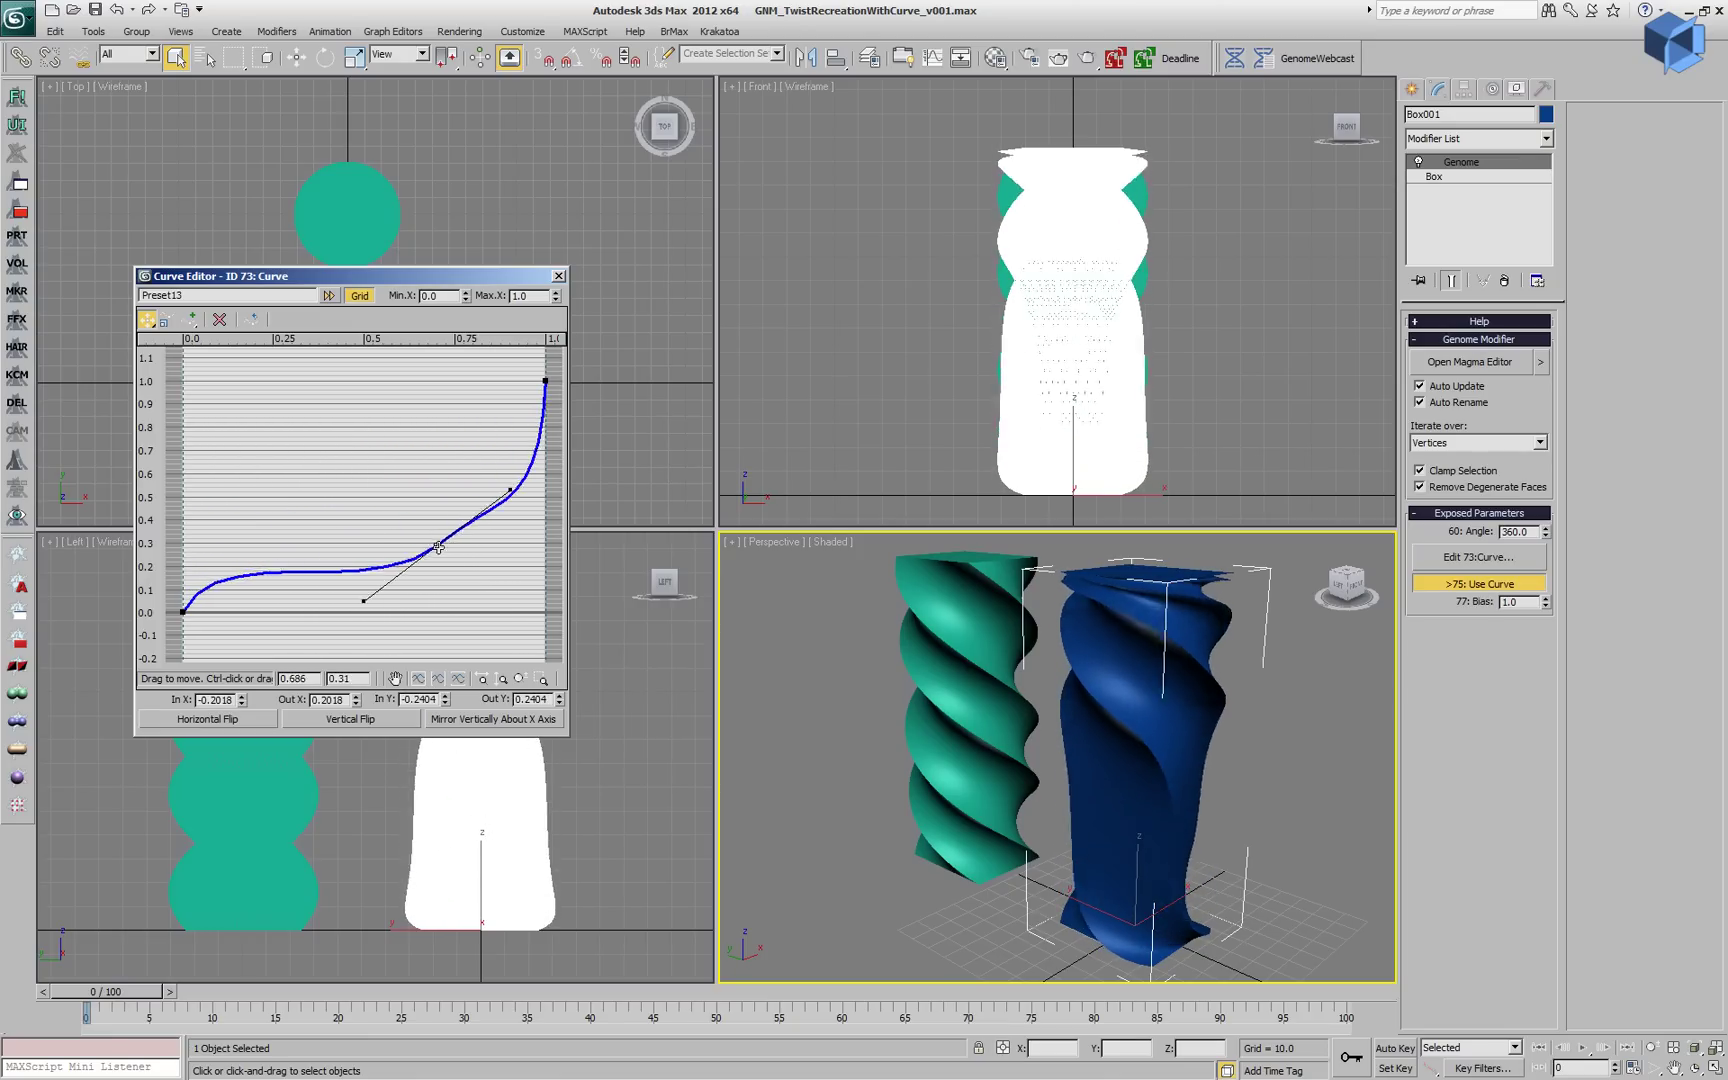
left_click(545, 383)
left_click_drag(538, 506, 444, 443)
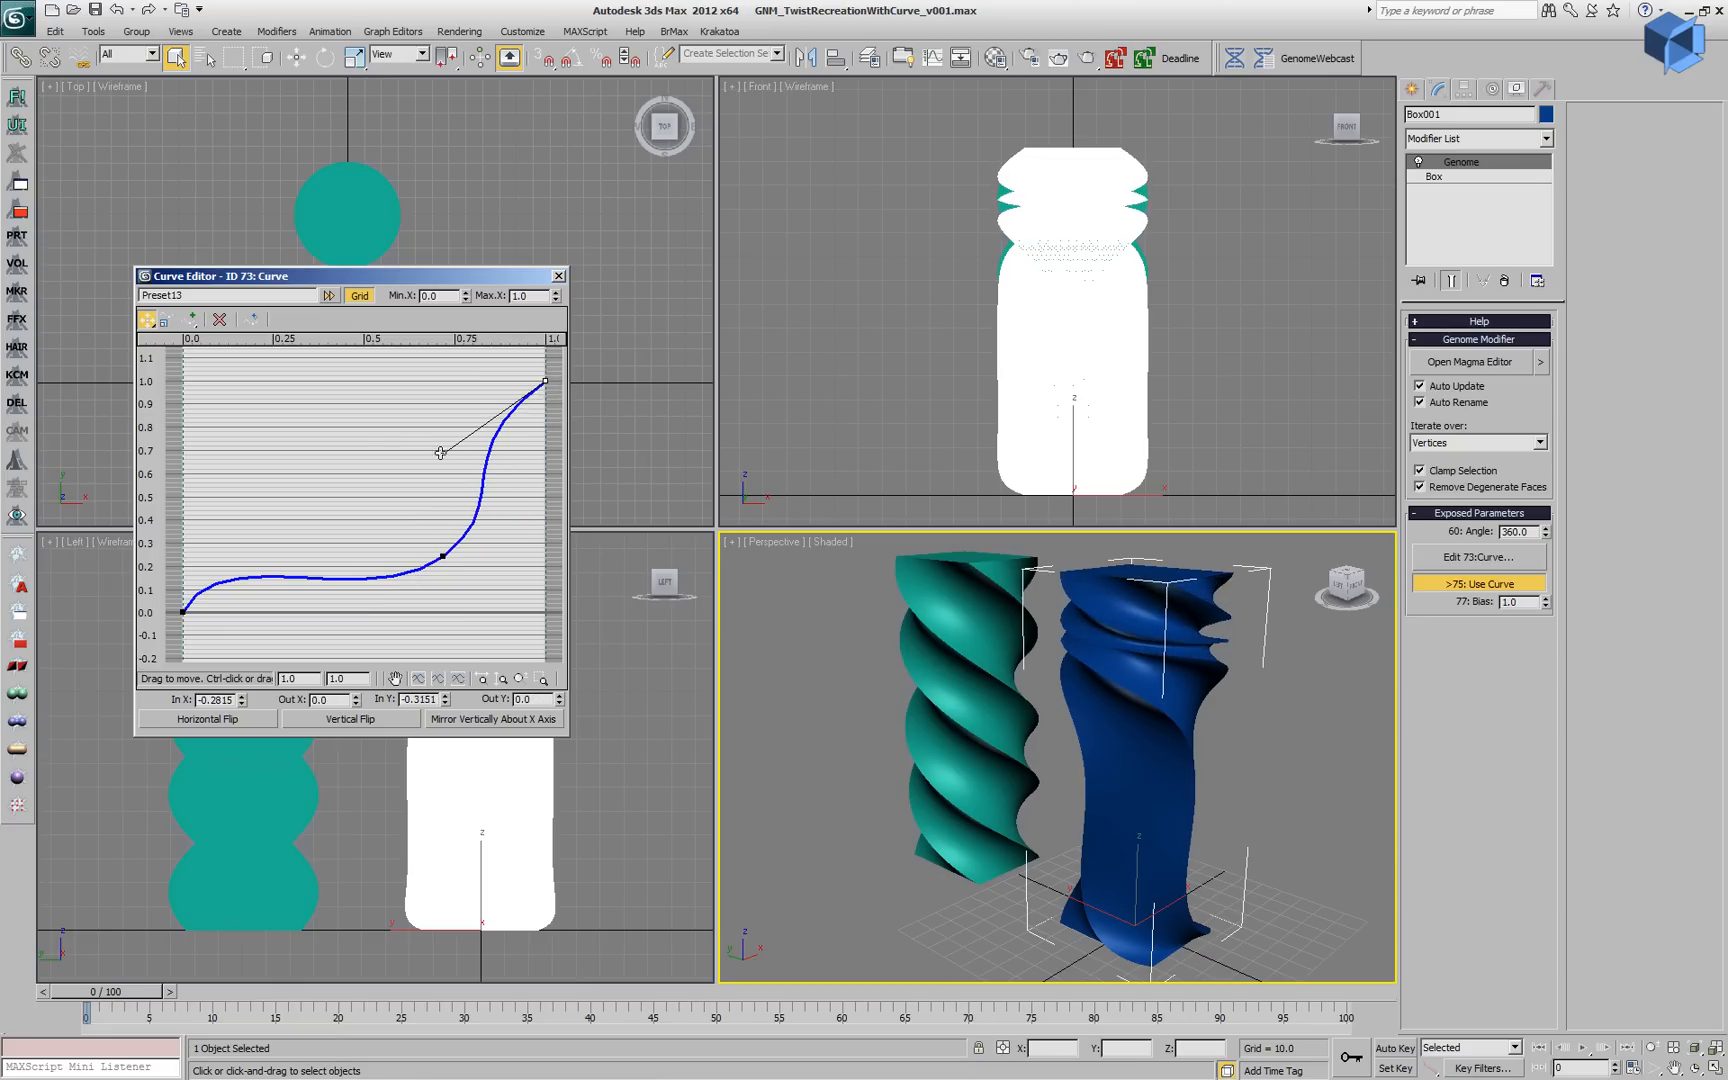